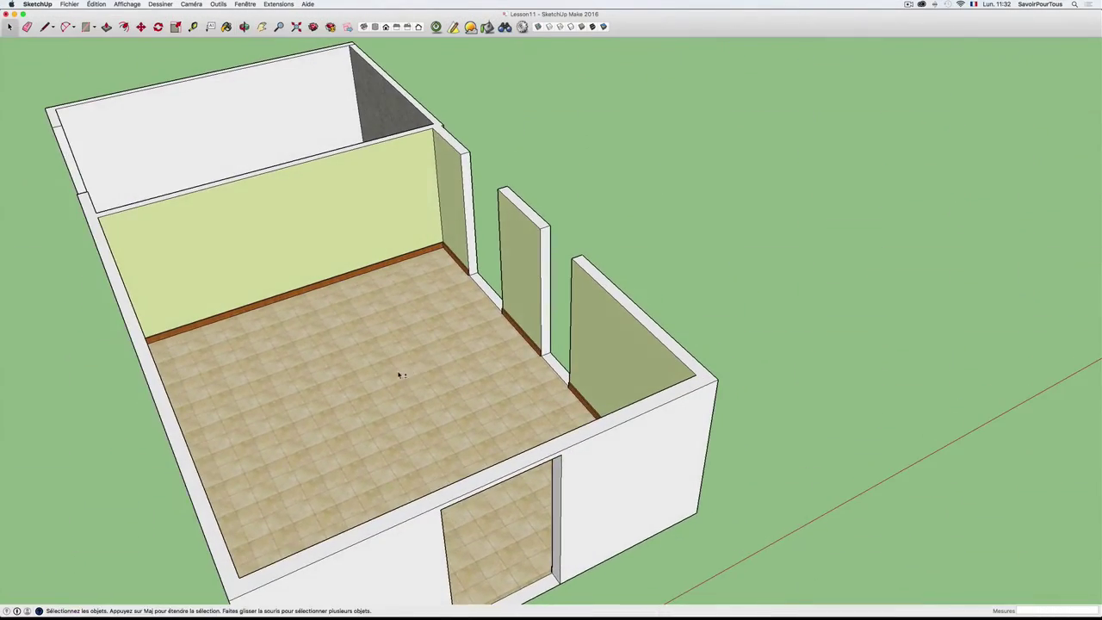
Orbit to a wider, higher view of the room and return to the Select tool.
middle_drag(401, 376, 482, 345)
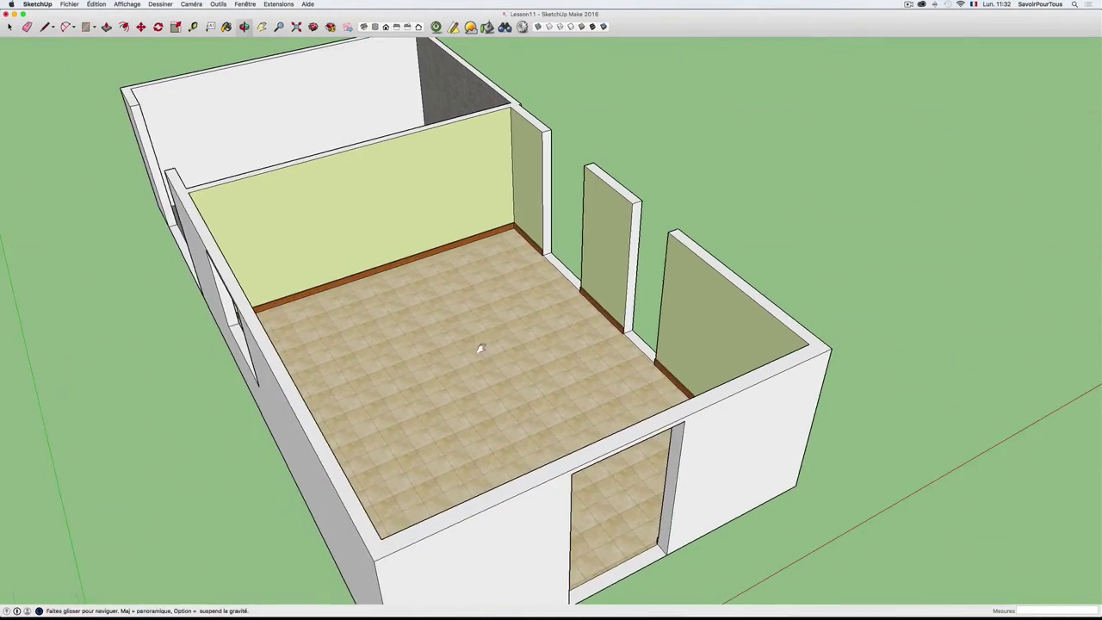
mouse_move(473, 362)
mouse_down()
mouse_move(522, 356)
mouse_move(453, 337)
mouse_move(568, 358)
mouse_move(485, 352)
mouse_move(544, 357)
mouse_up()
key(space)
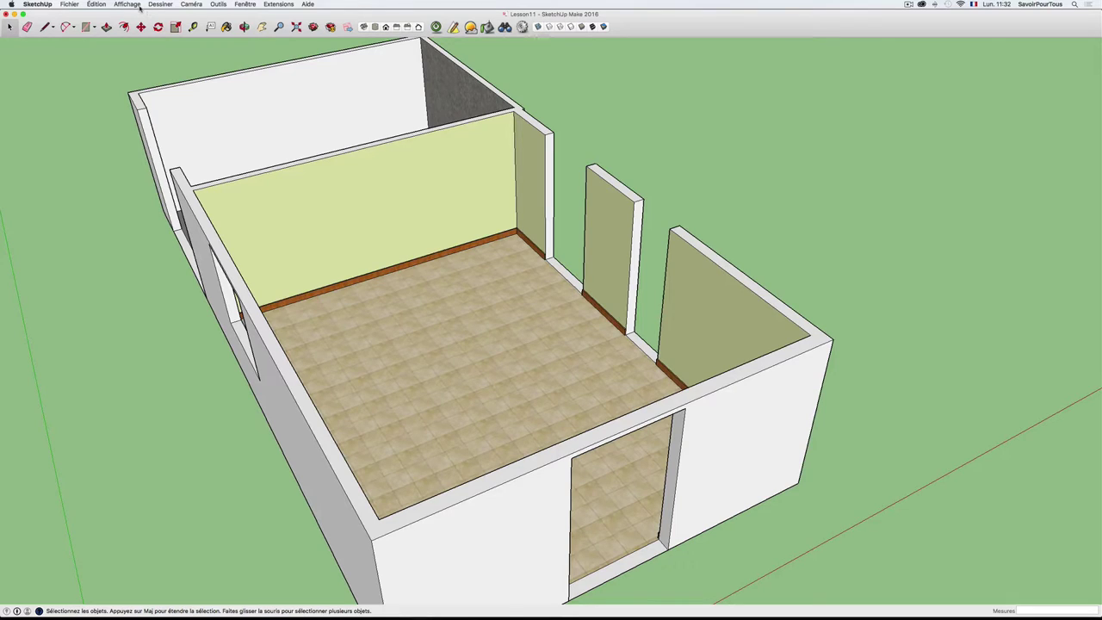
Open the Calques panel from the Fenêtre menu and move it to the top right of the view.
click(245, 4)
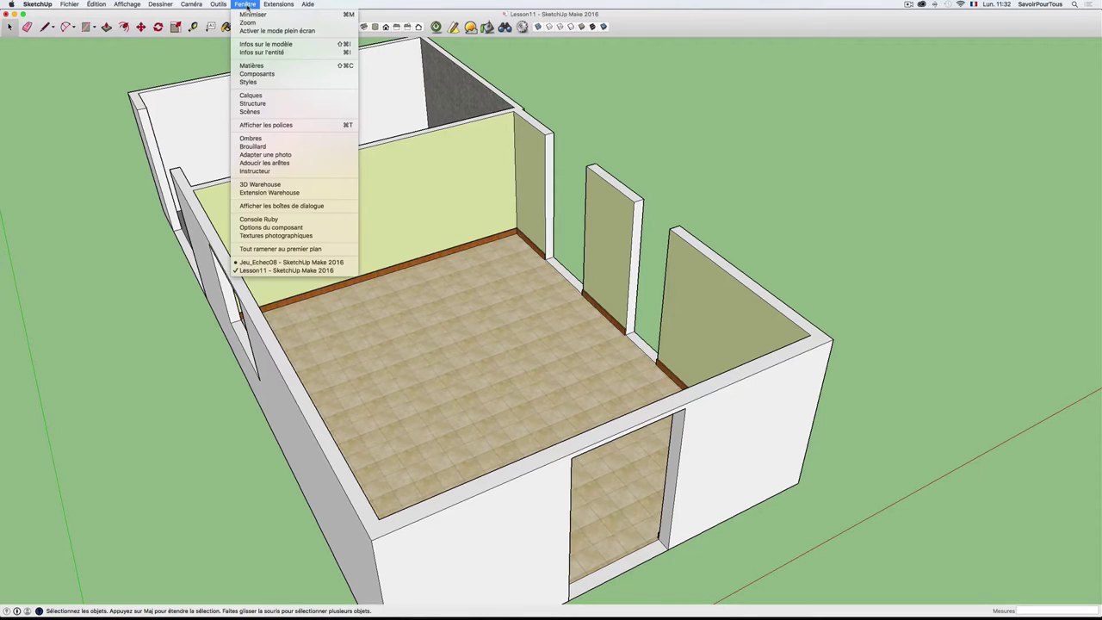
click(251, 96)
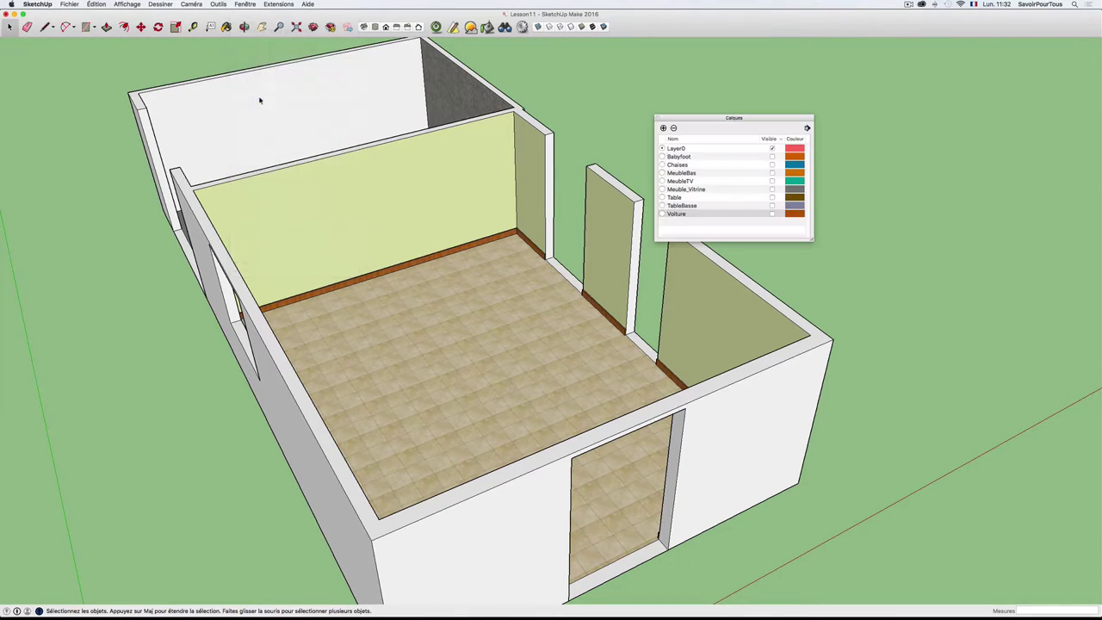
drag(729, 119, 919, 73)
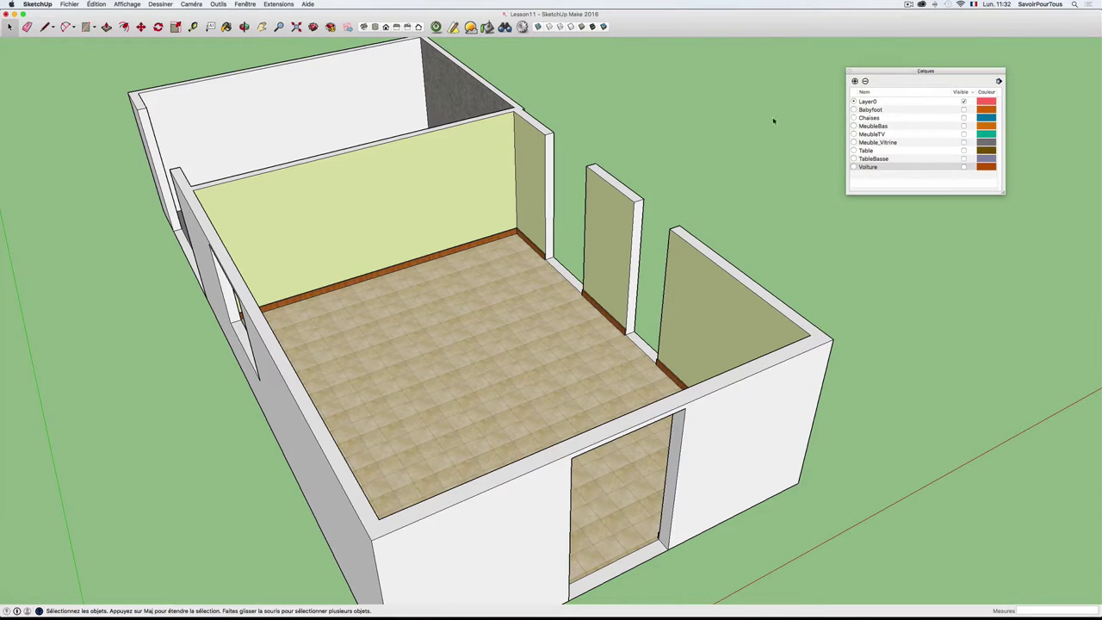
mouse_move(684, 147)
middle_down()
mouse_move(729, 135)
mouse_move(687, 162)
mouse_move(704, 172)
mouse_move(677, 176)
mouse_move(735, 170)
middle_up()
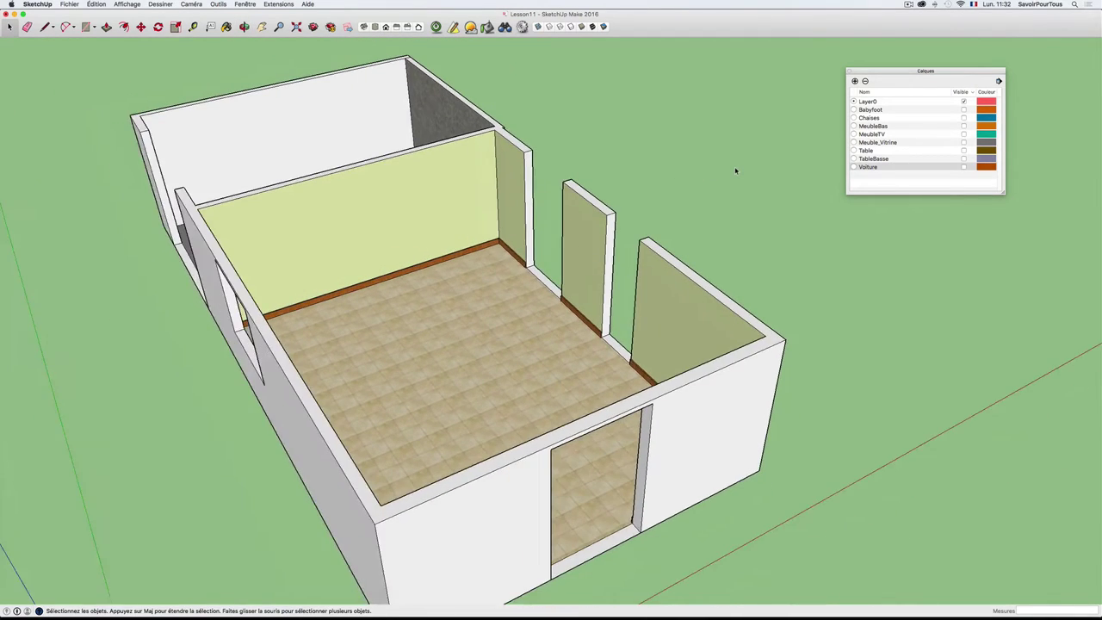
scroll(734, 169, up, 2)
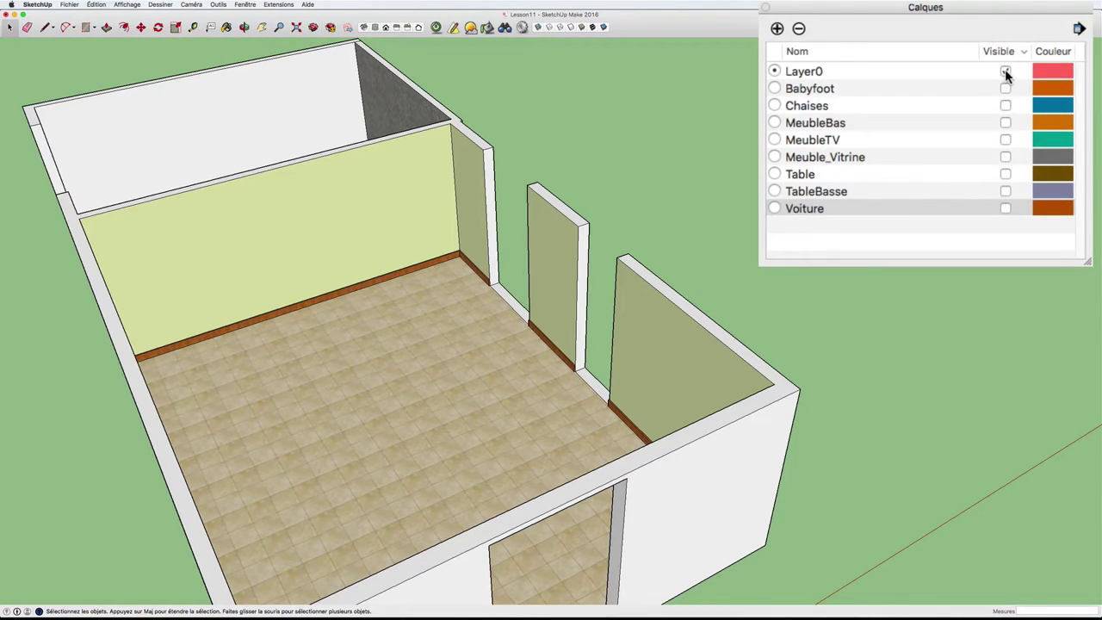
click(836, 72)
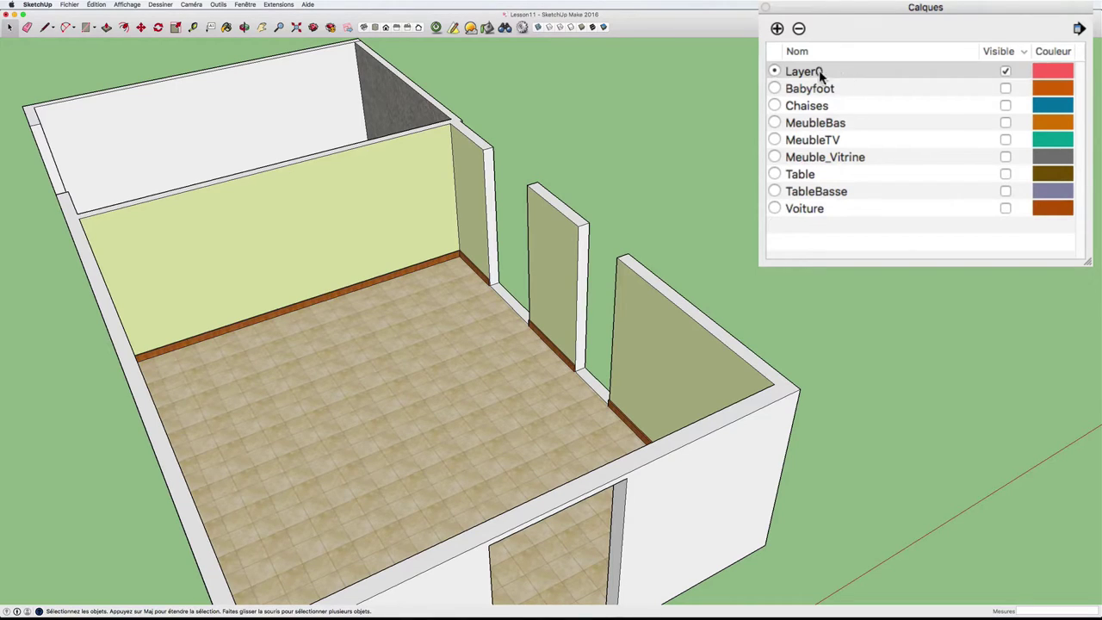
click(1006, 71)
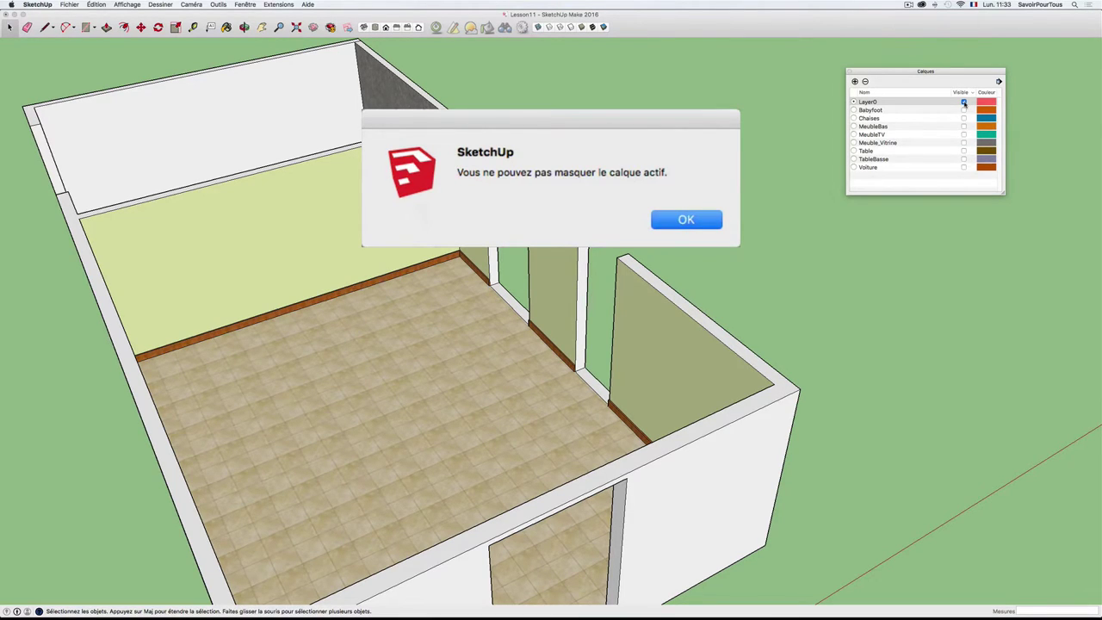
click(702, 220)
mouse_move(702, 217)
middle_down()
mouse_move(500, 202)
mouse_move(397, 210)
mouse_move(423, 192)
mouse_move(460, 256)
mouse_move(525, 265)
mouse_move(443, 247)
mouse_move(637, 267)
middle_up()
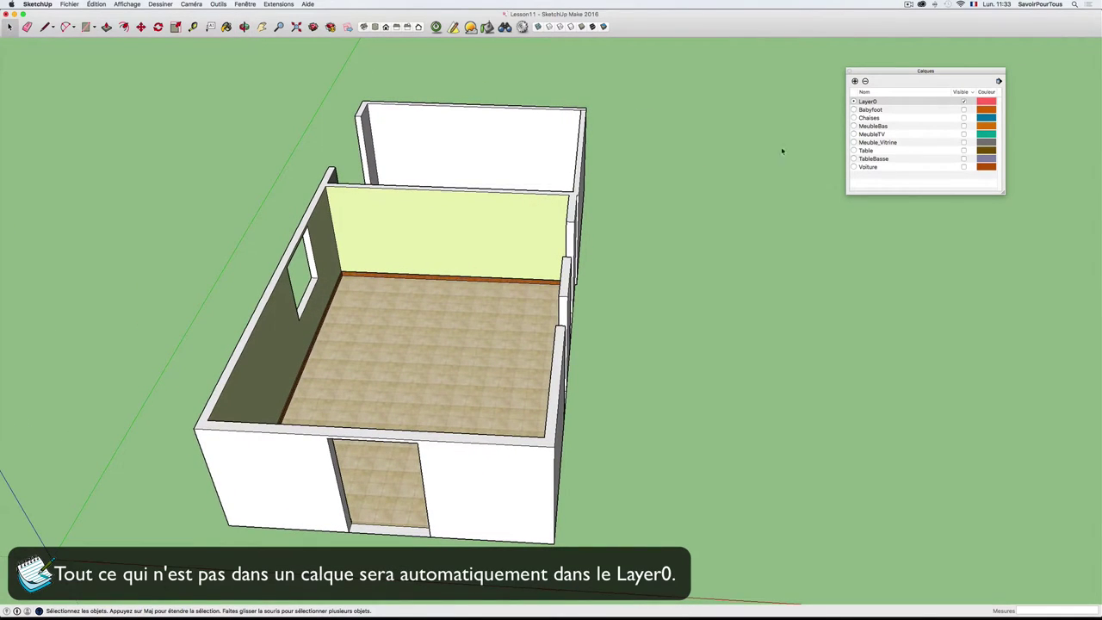
Show Babyfoot, Chaises, MeubleBas, MeubleTV, Meuble_Vitrine, Table, TableBasse and Voiture, leaving Meuble_Vitrine current.
mouse_move(767, 152)
middle_down()
mouse_move(715, 157)
mouse_move(809, 138)
middle_up()
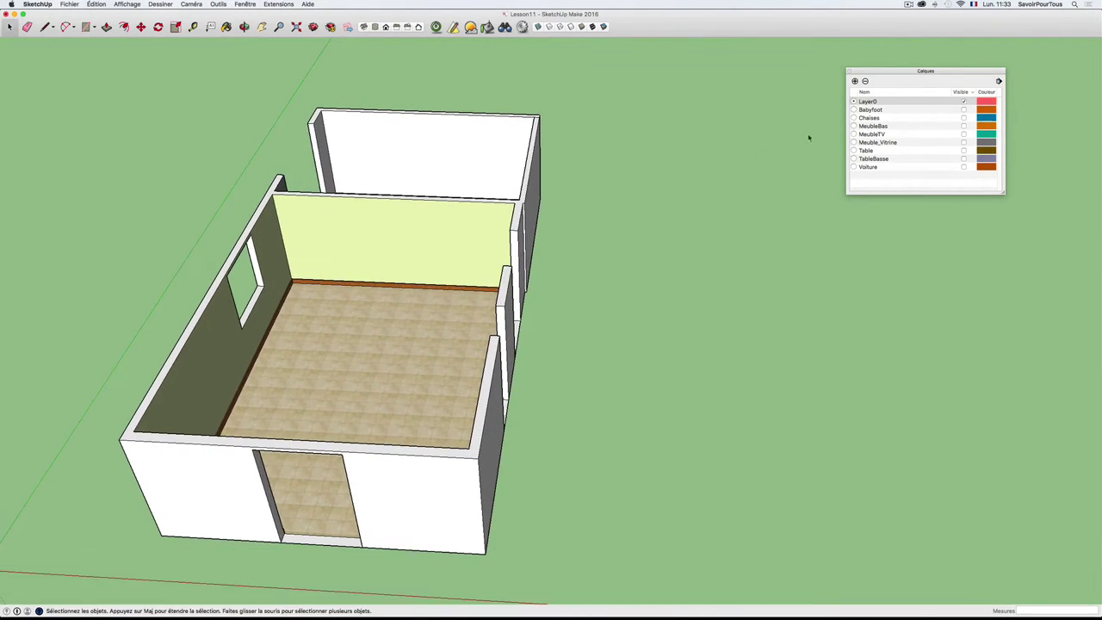
click(854, 110)
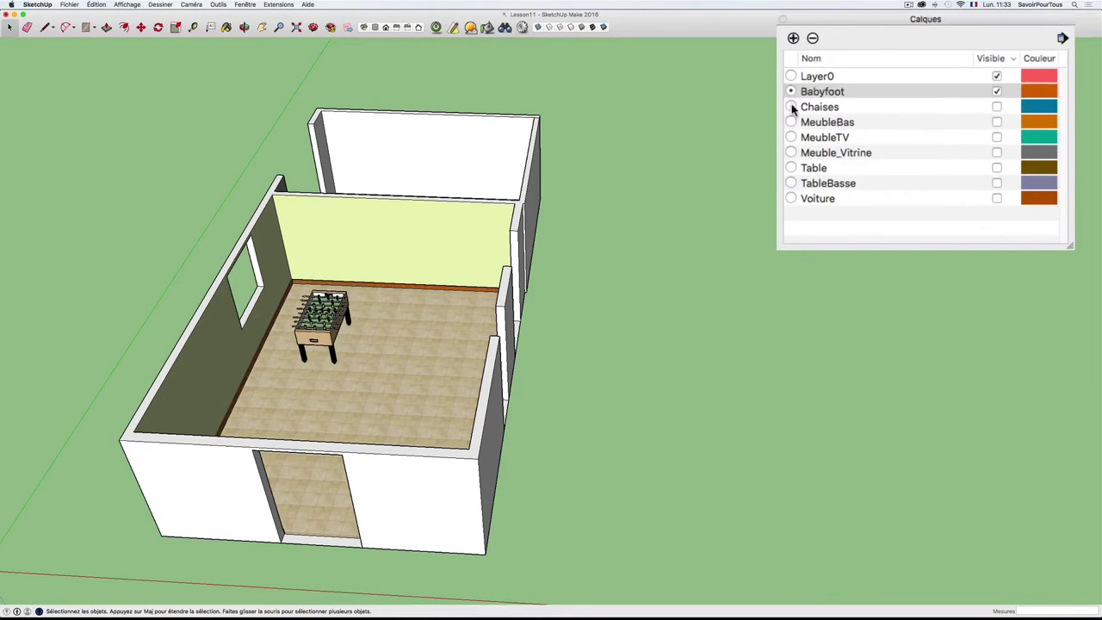
click(790, 107)
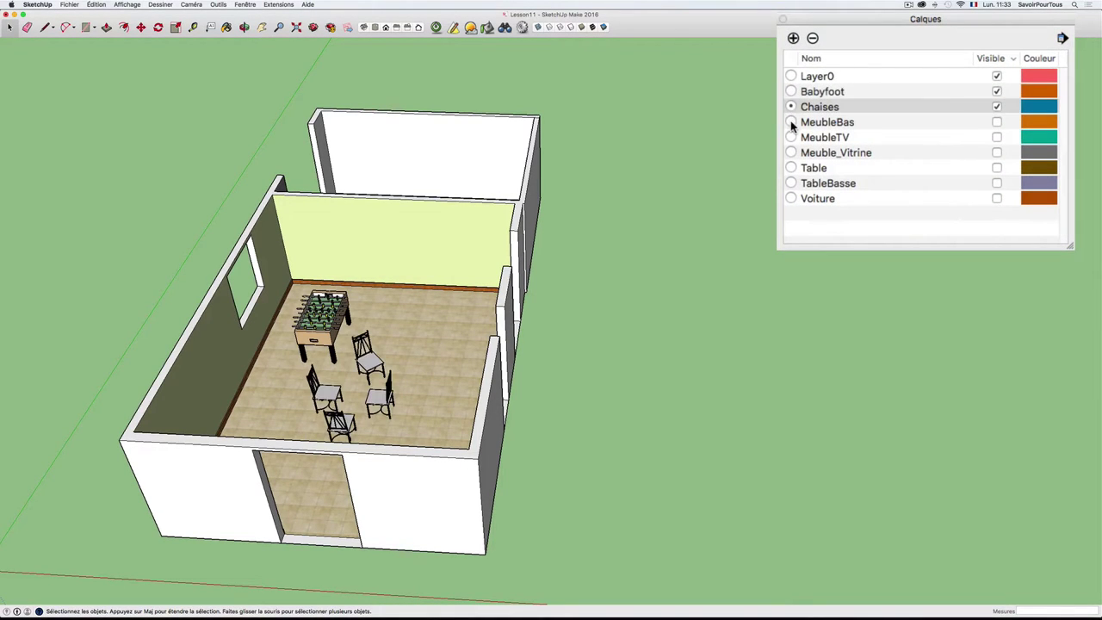
click(791, 123)
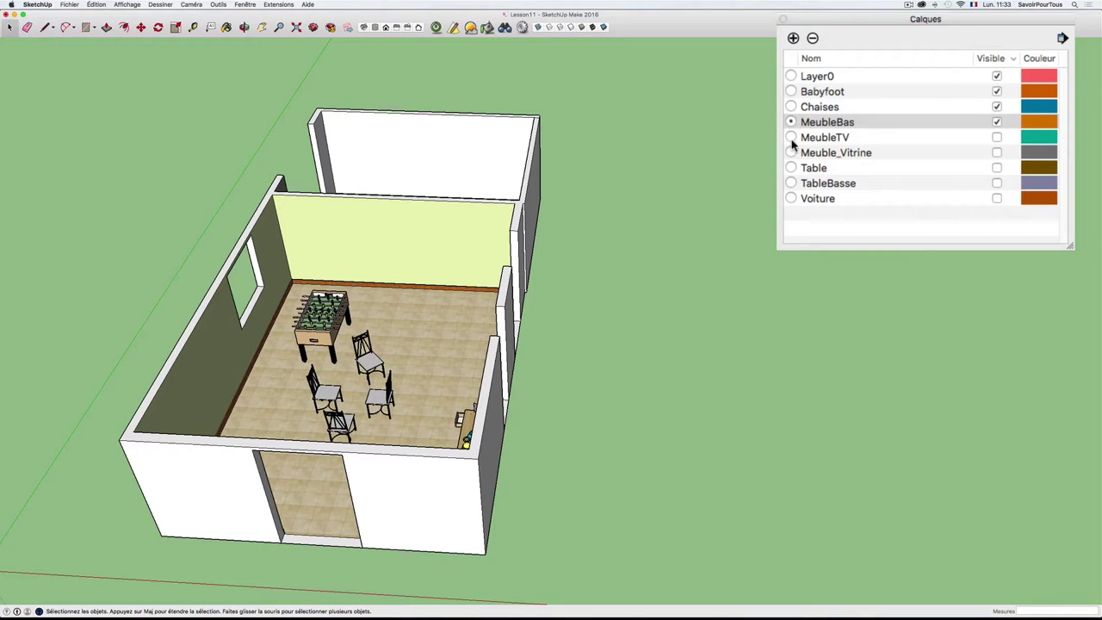
click(790, 138)
click(791, 154)
click(790, 168)
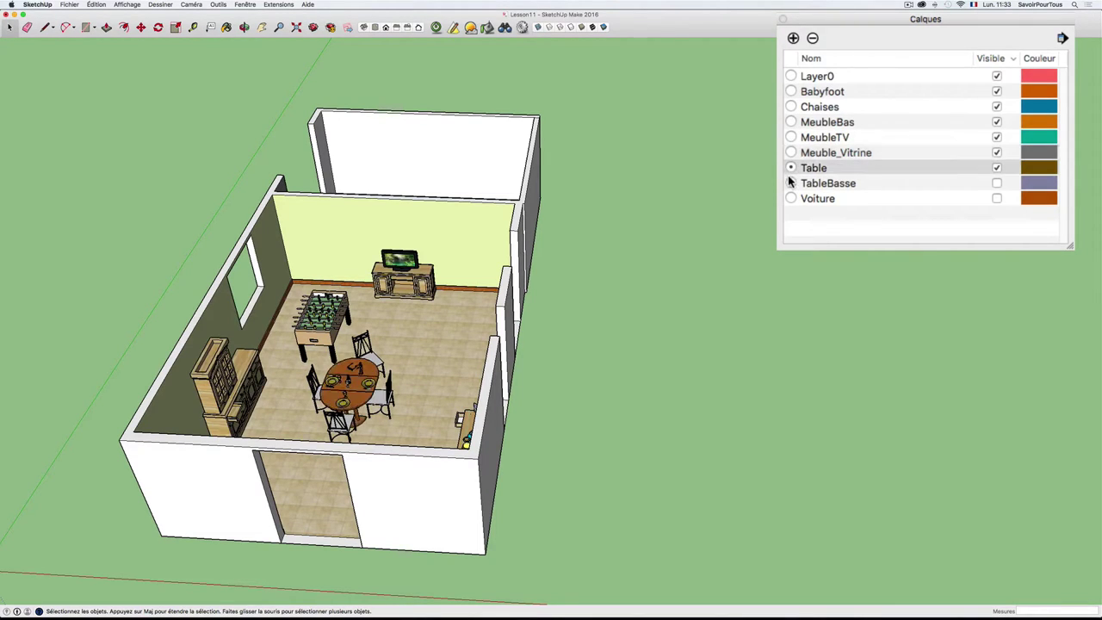
click(791, 183)
click(791, 199)
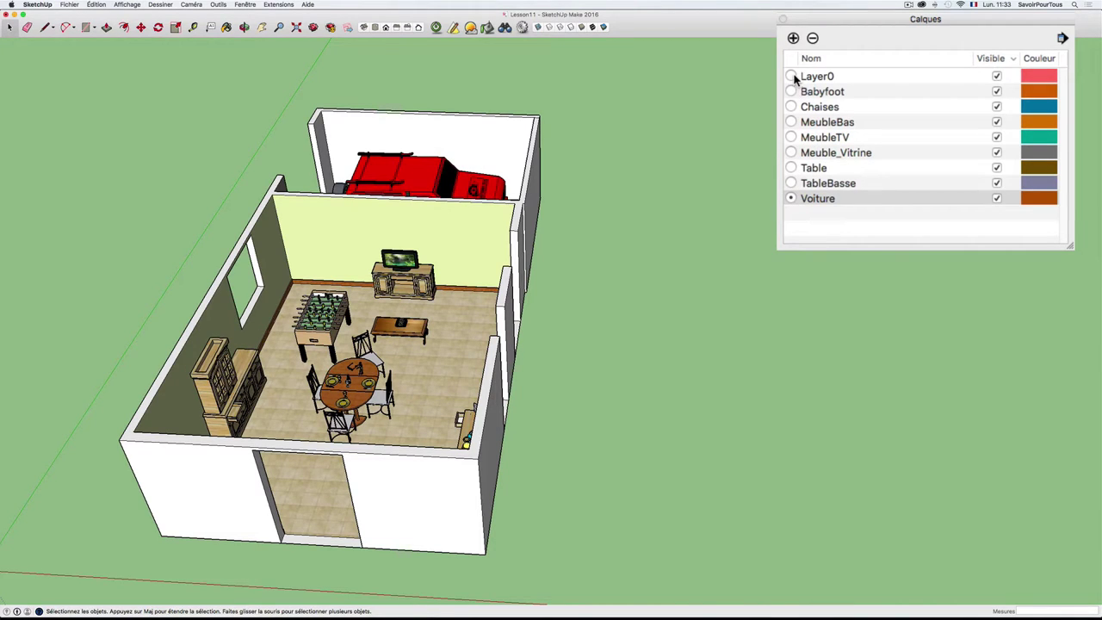
click(825, 156)
click(793, 152)
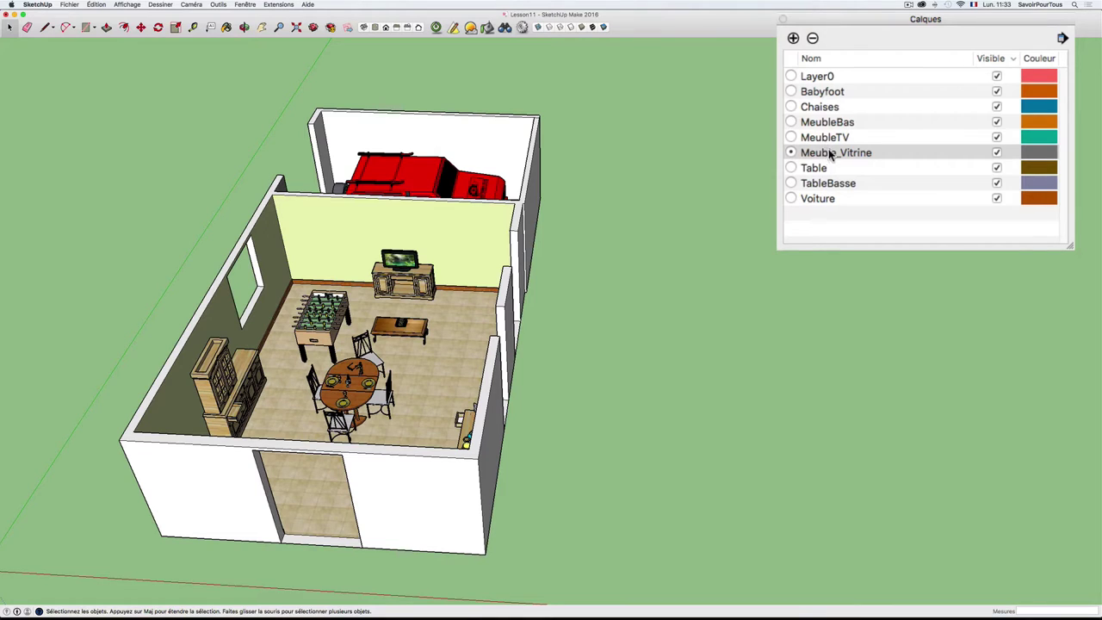
Move the Calques panel left, make MeubleTV current and attempt to delete it.
drag(880, 19, 696, 38)
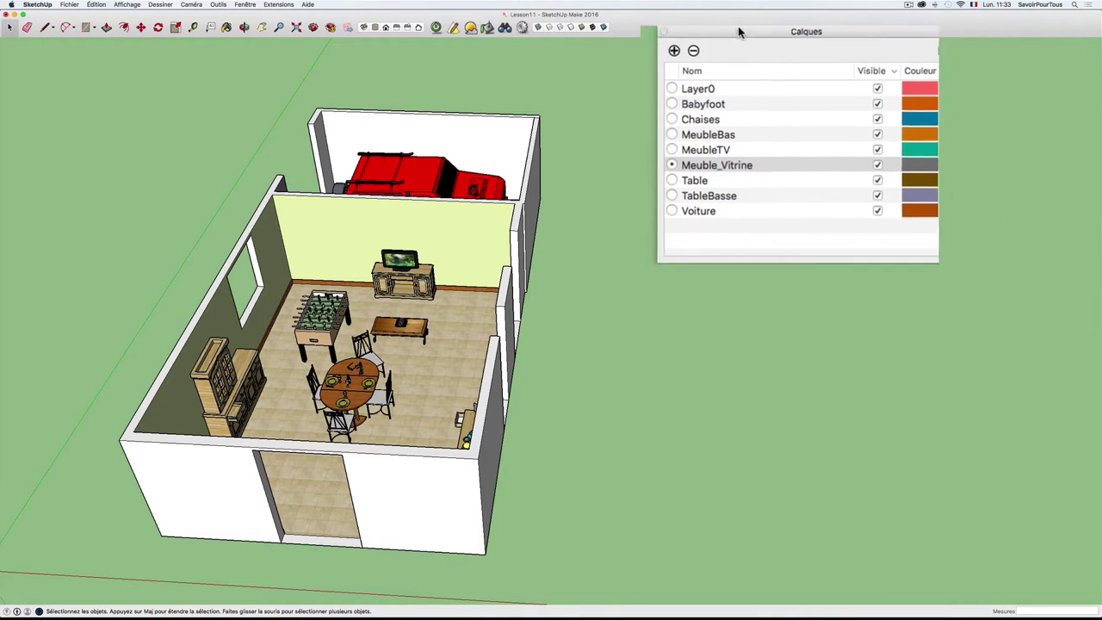
click(638, 159)
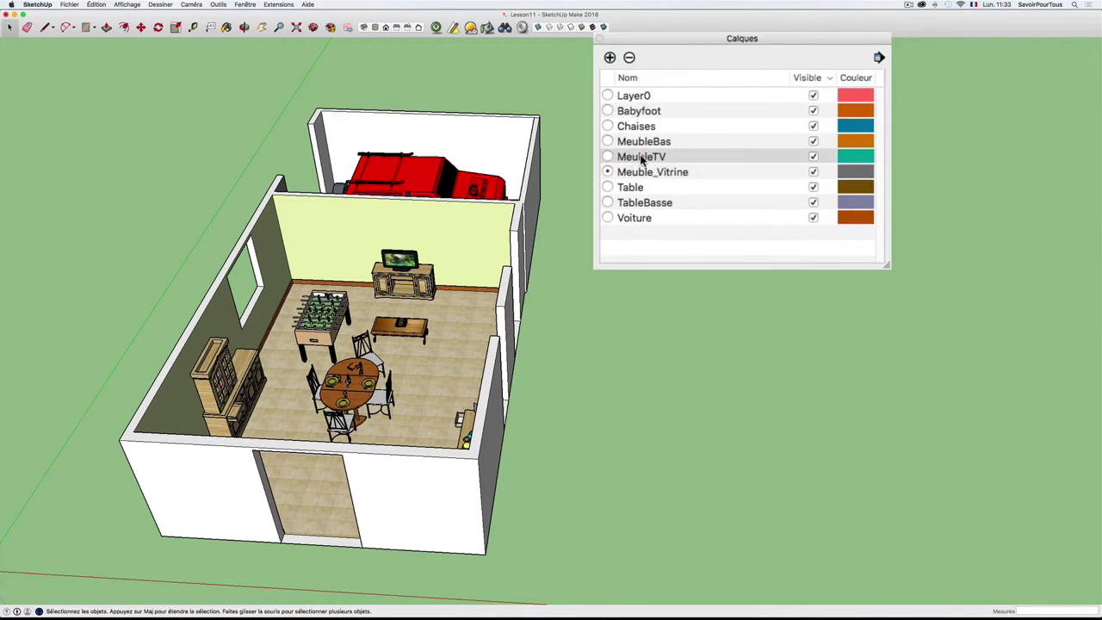
click(608, 157)
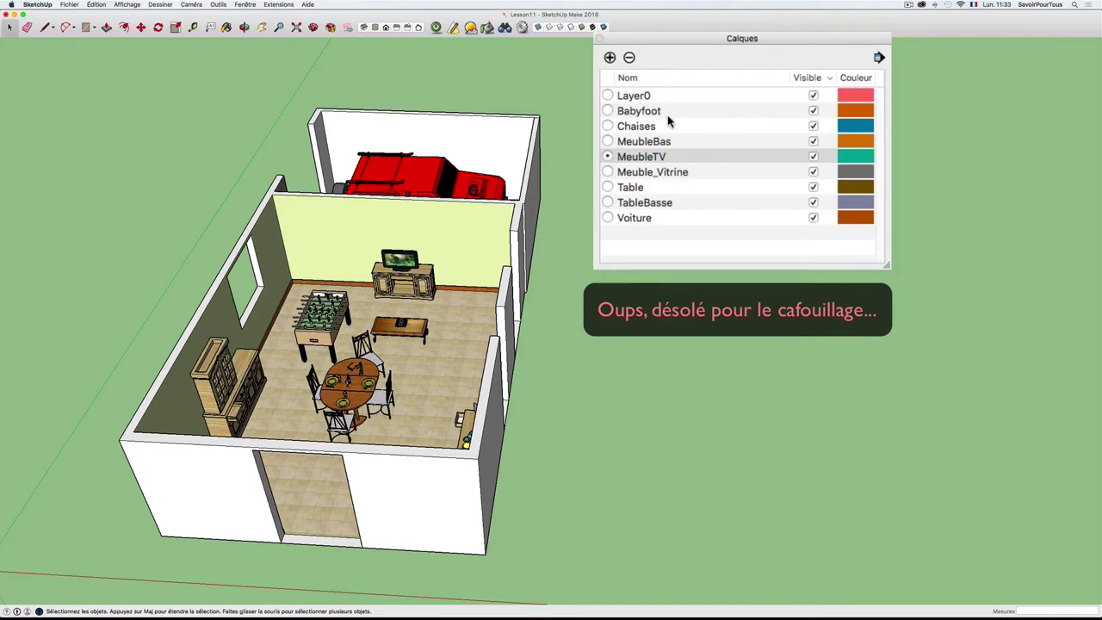
click(631, 57)
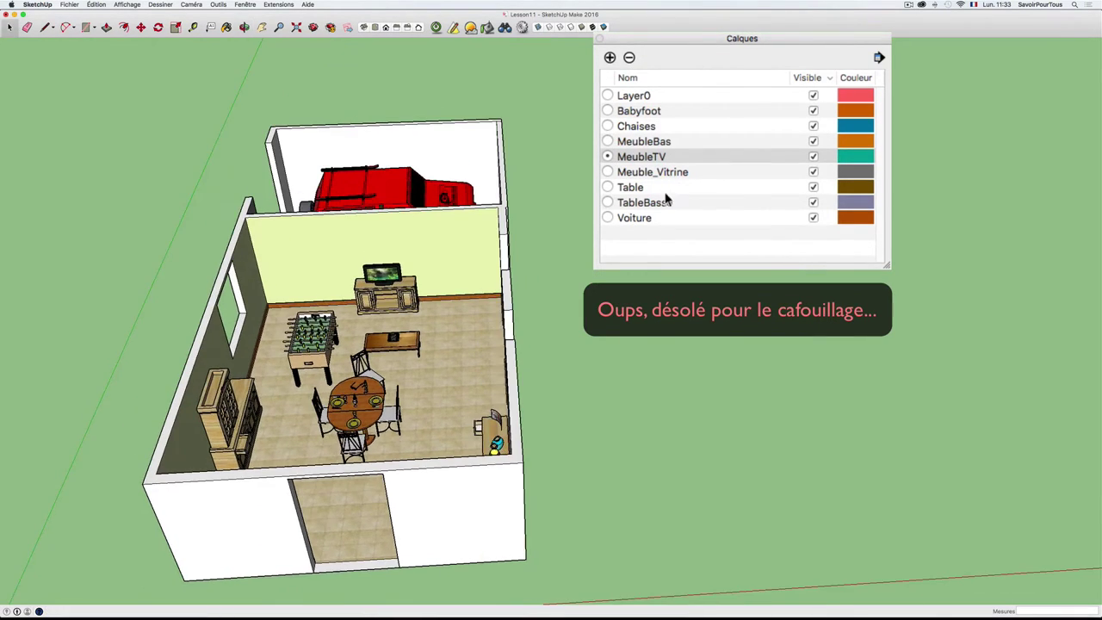
click(648, 143)
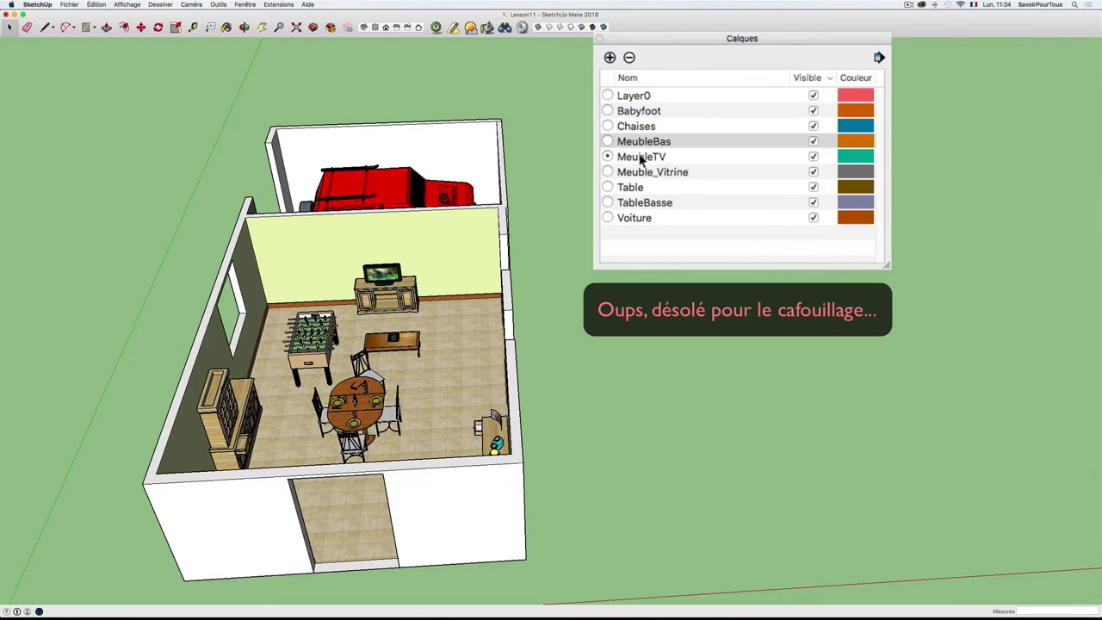
click(647, 159)
Make Layer0 current, request deleting MeubleTV, choose Annuler, and reselect MeubleTV.
click(639, 97)
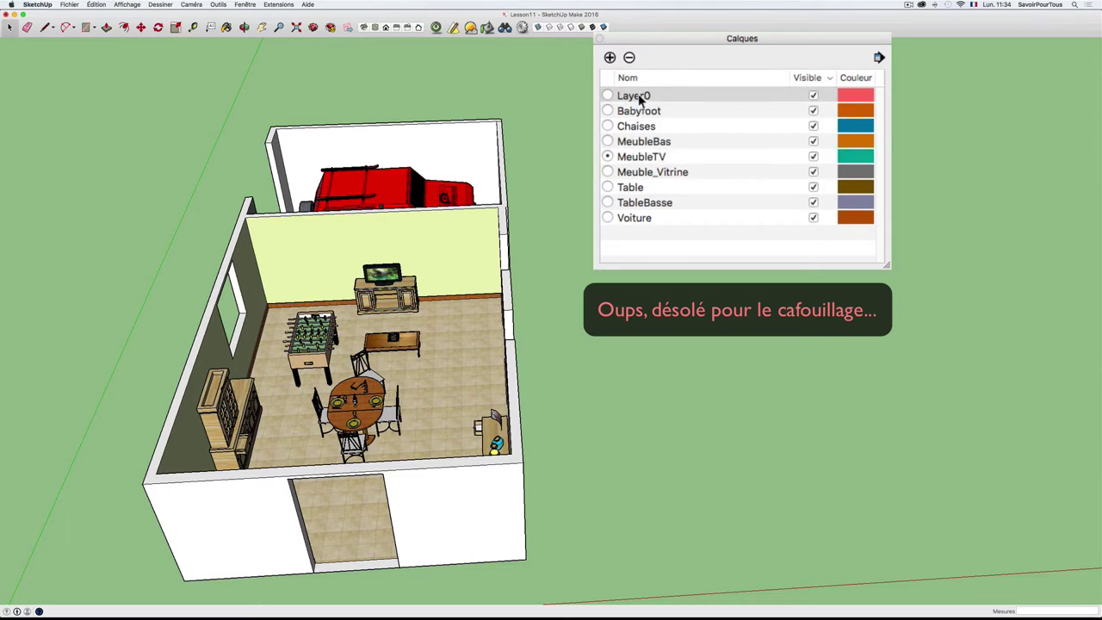
click(666, 158)
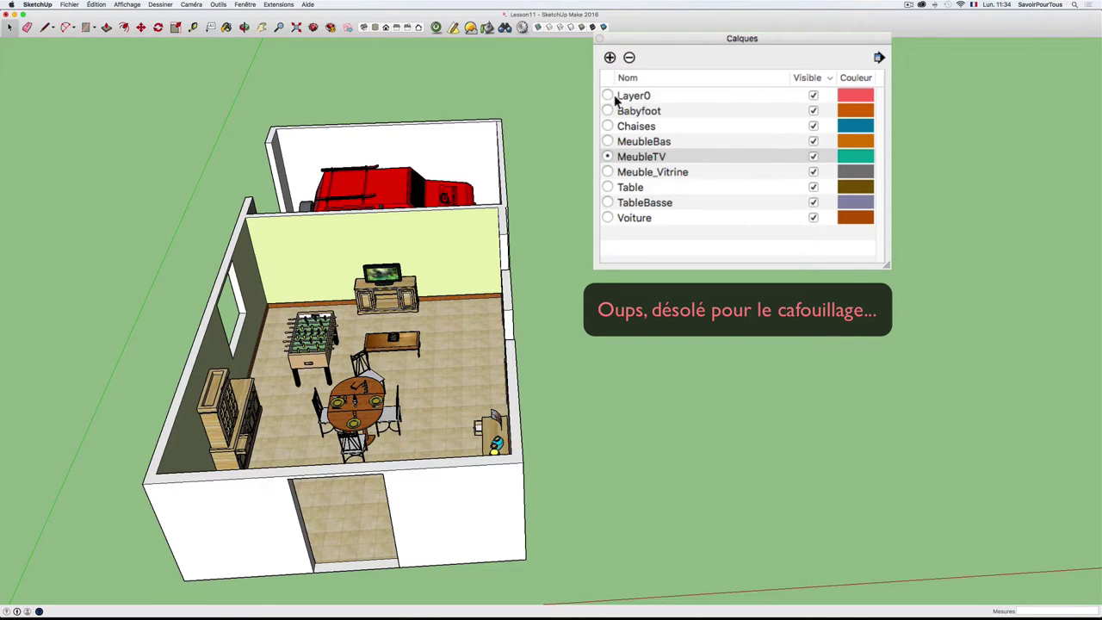
click(610, 96)
click(660, 158)
click(629, 58)
click(742, 185)
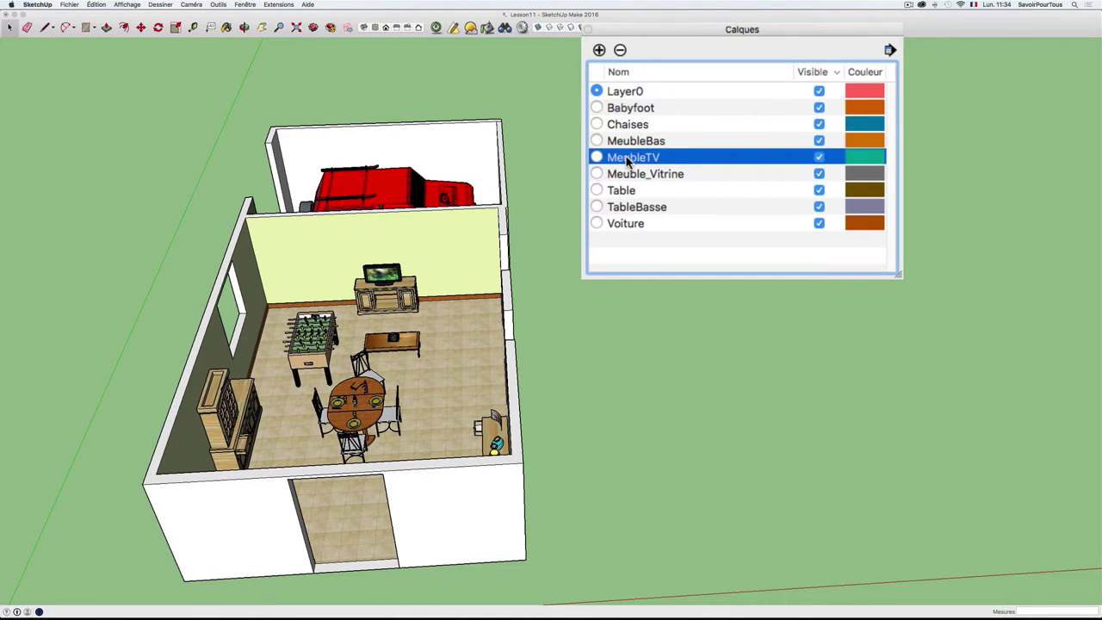
click(598, 159)
Make Layer0 current, then request deleting Meuble_Vitrine and cancel.
click(597, 91)
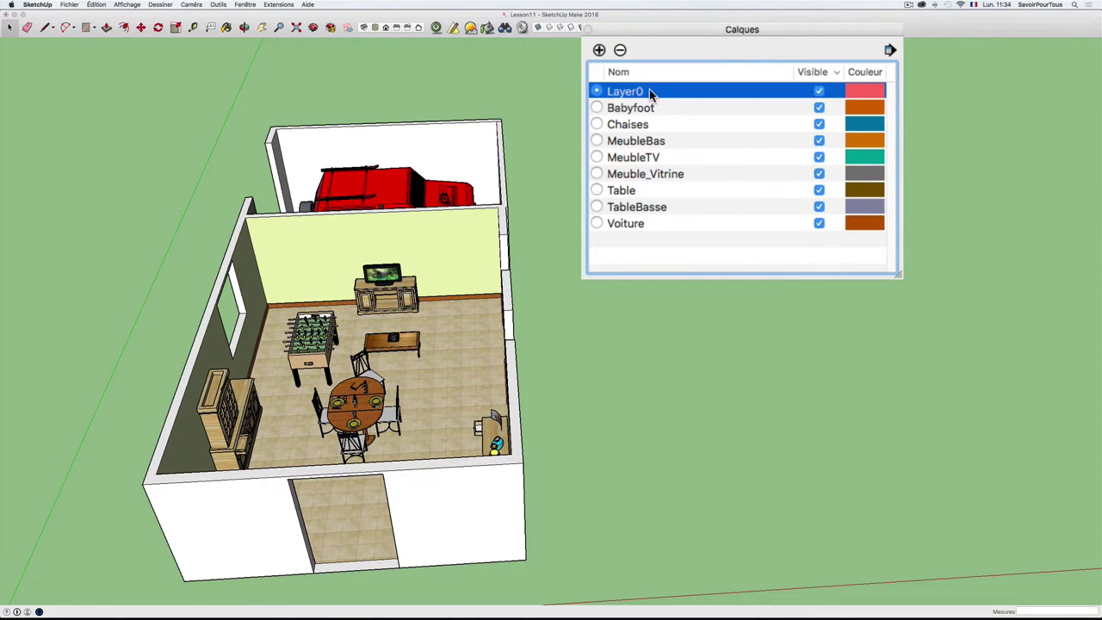
click(637, 176)
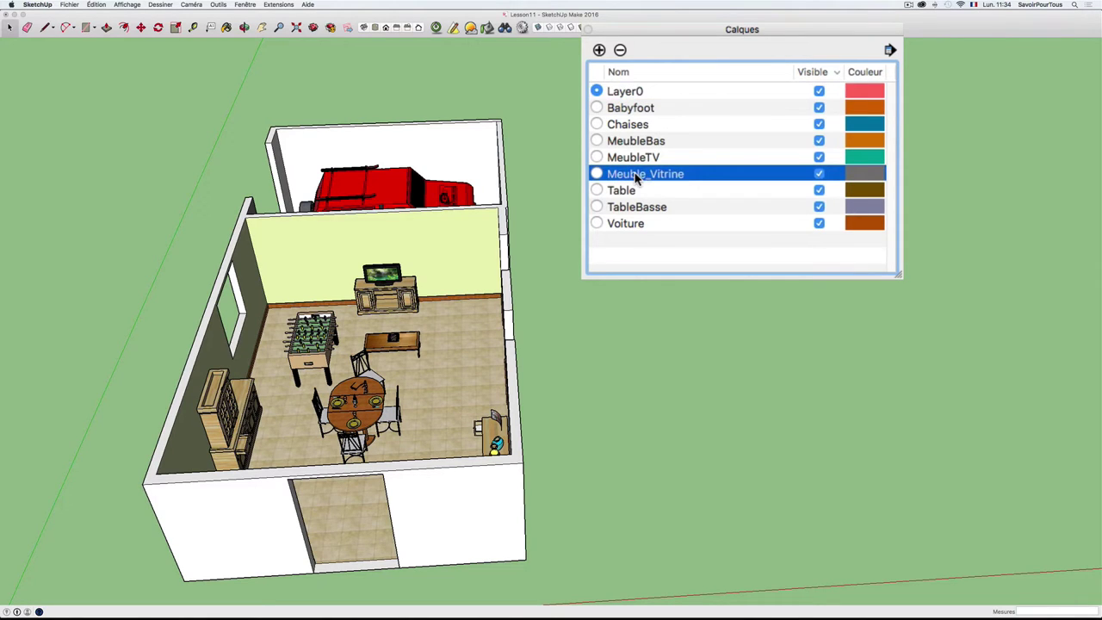
click(621, 51)
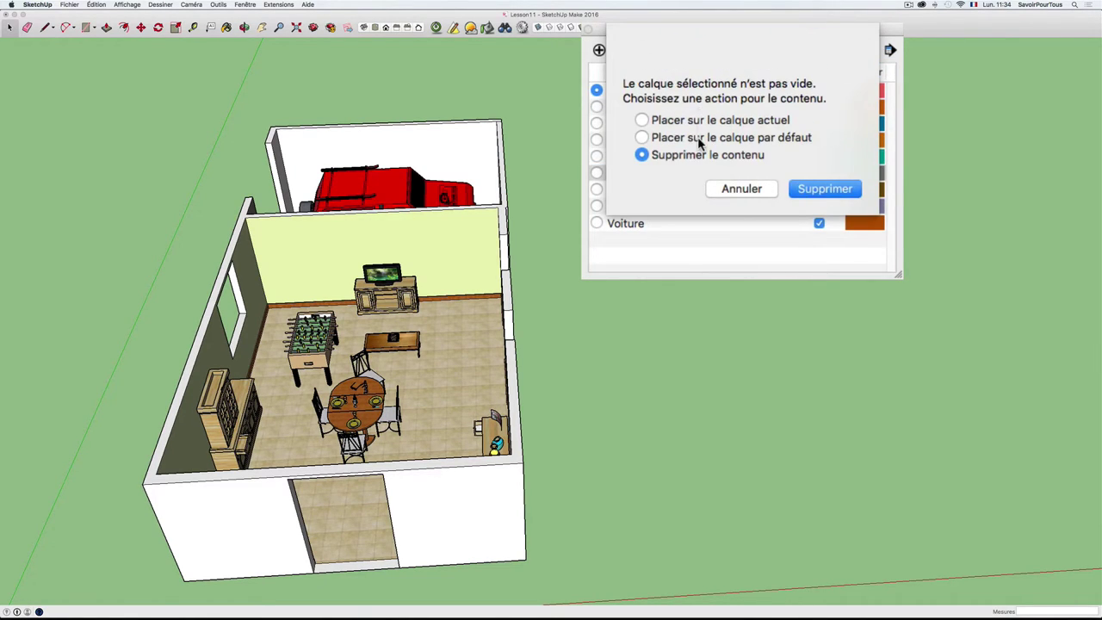
click(746, 190)
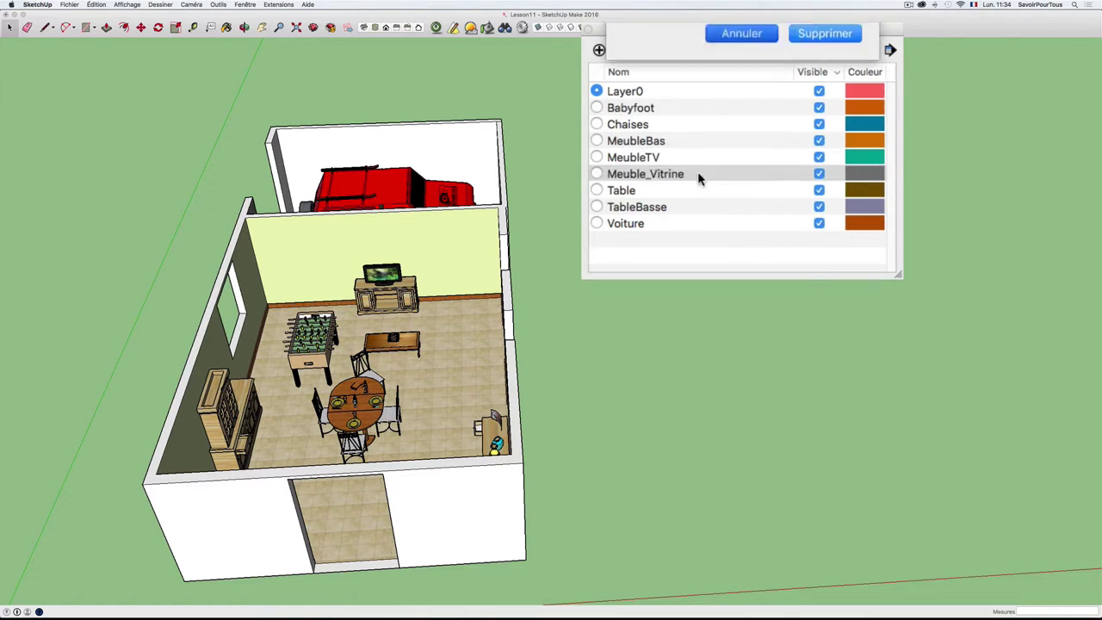
With Layer0 current, select Babyfoot and request its deletion with the minus button.
click(598, 108)
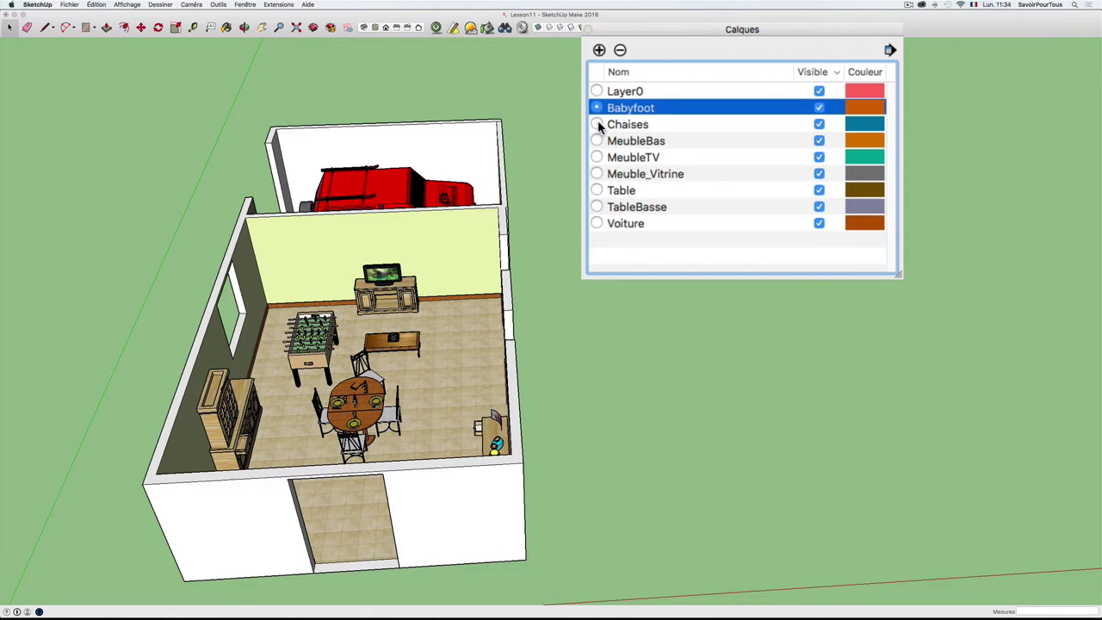
click(599, 93)
click(597, 92)
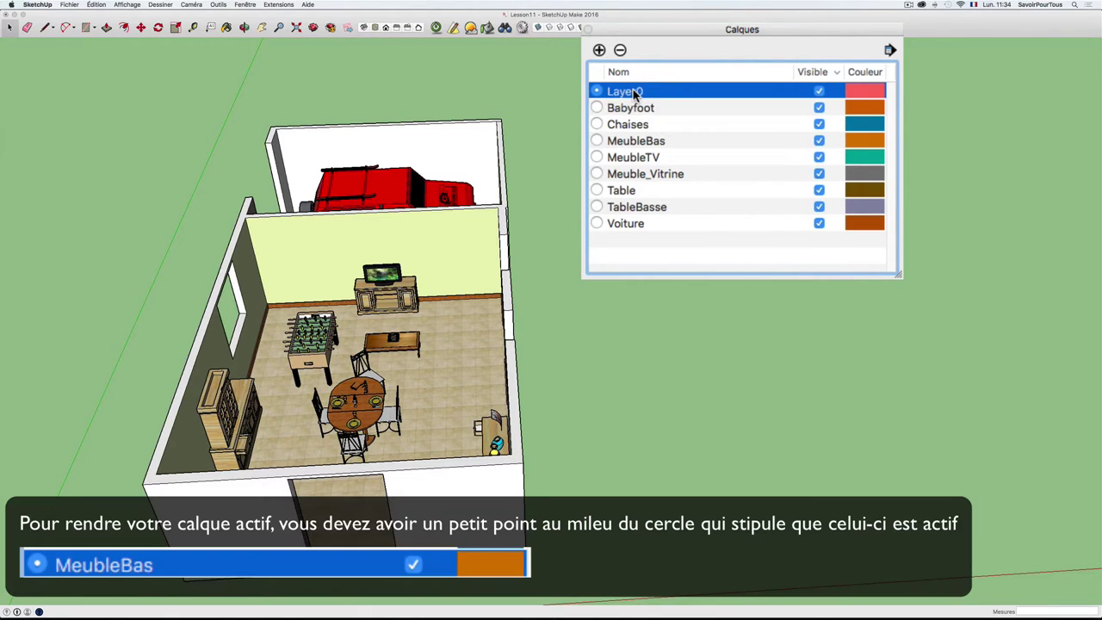
click(598, 107)
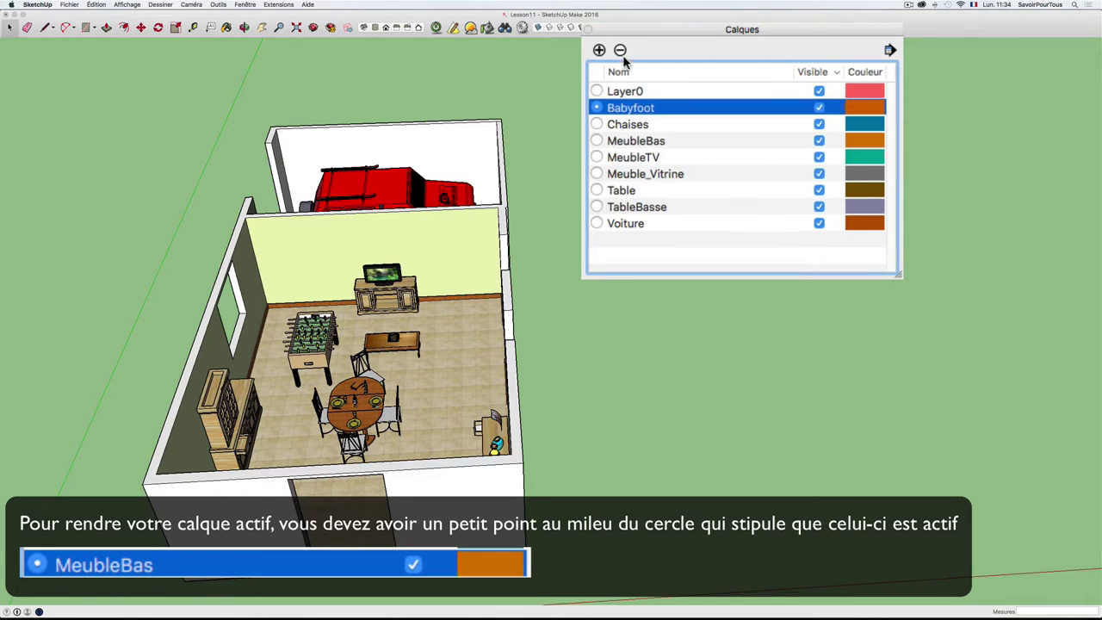
click(634, 92)
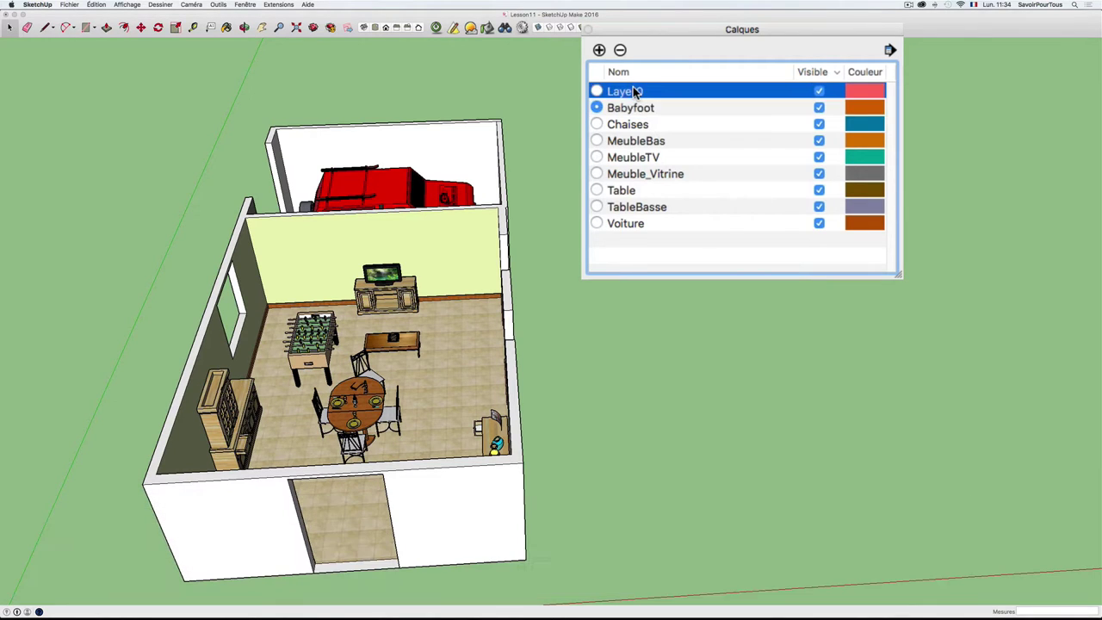
click(598, 91)
click(631, 110)
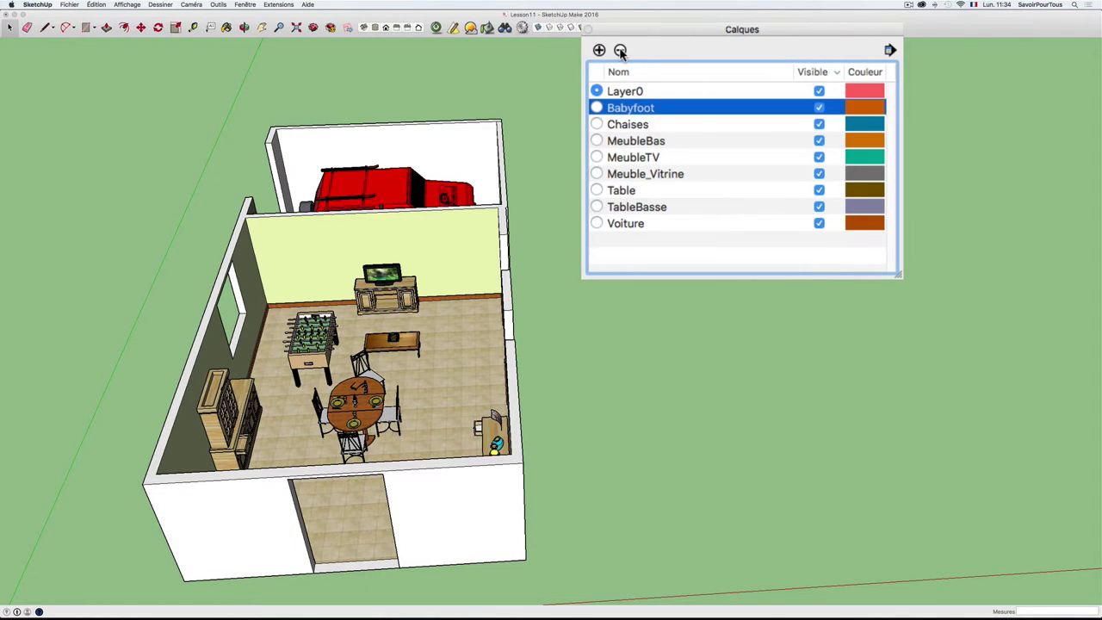
click(620, 50)
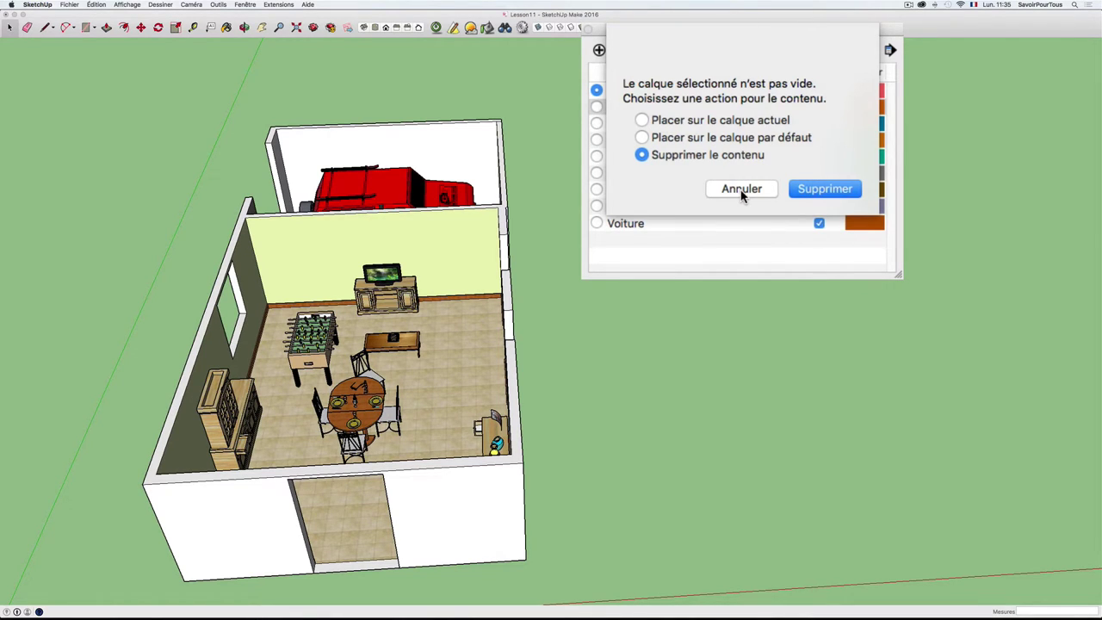
Cancel the Babyfoot deletion and hide all eight layers from Voiture up to Babyfoot.
click(743, 196)
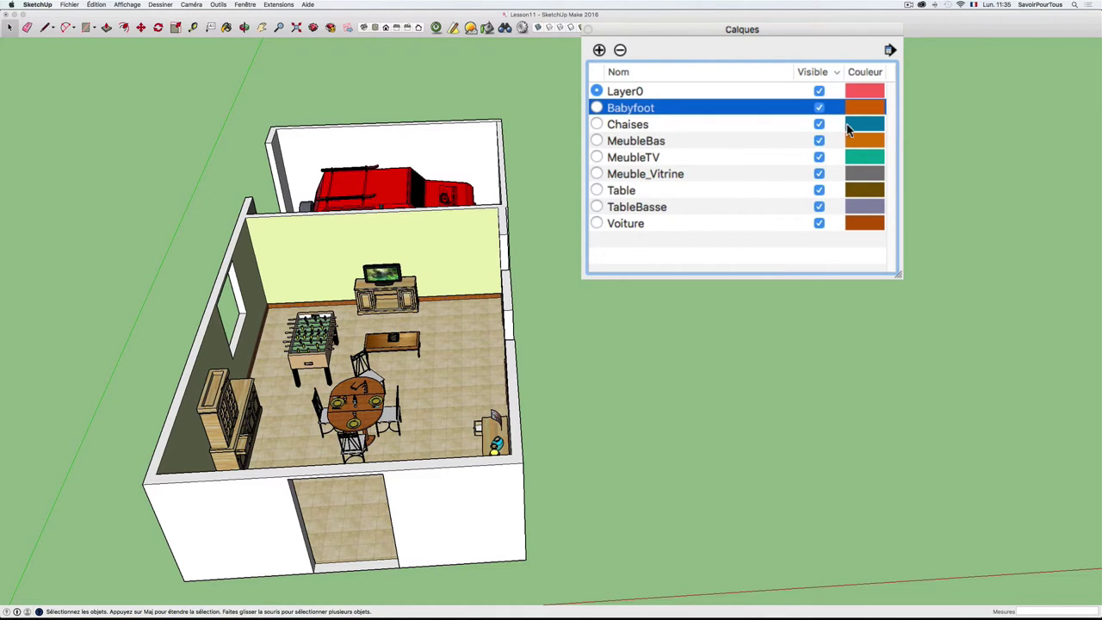
click(819, 223)
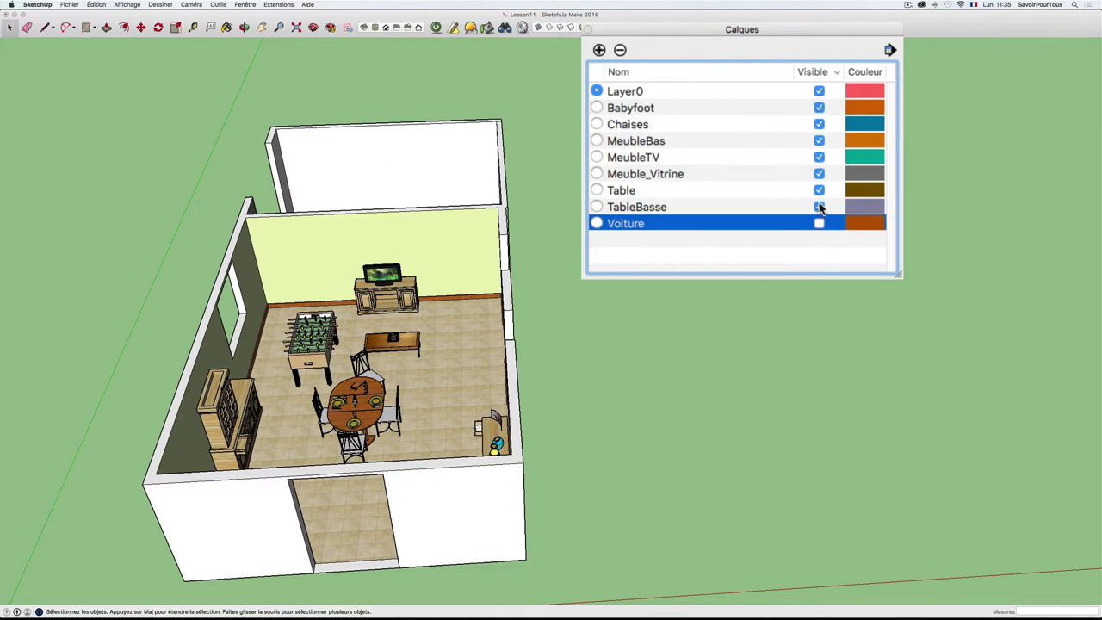
click(819, 207)
click(819, 191)
click(819, 173)
click(819, 157)
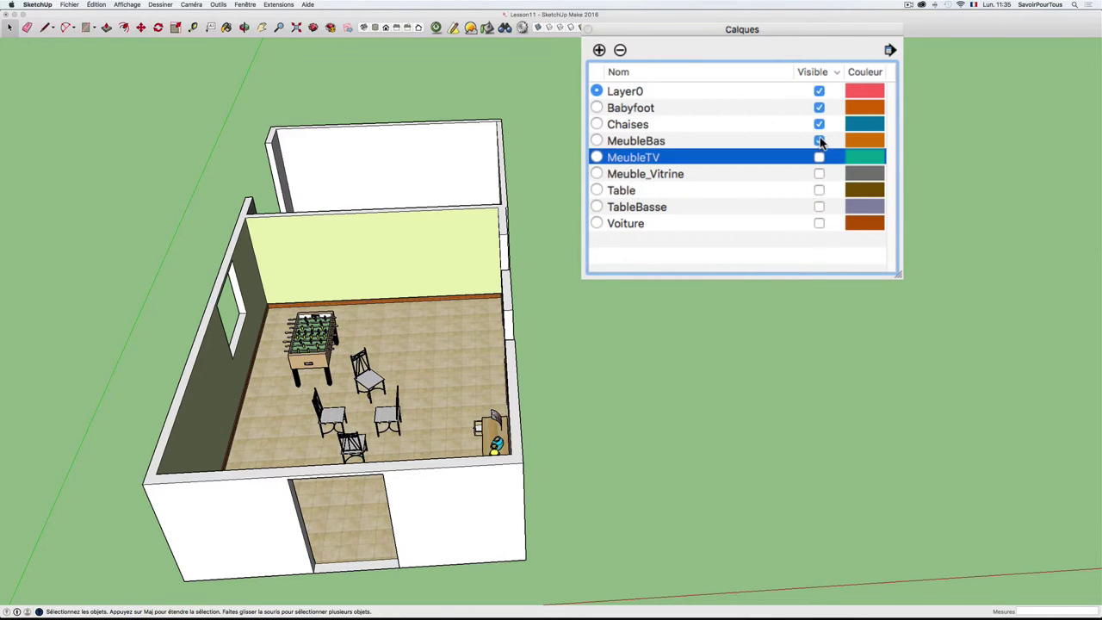
click(819, 140)
click(819, 124)
click(819, 107)
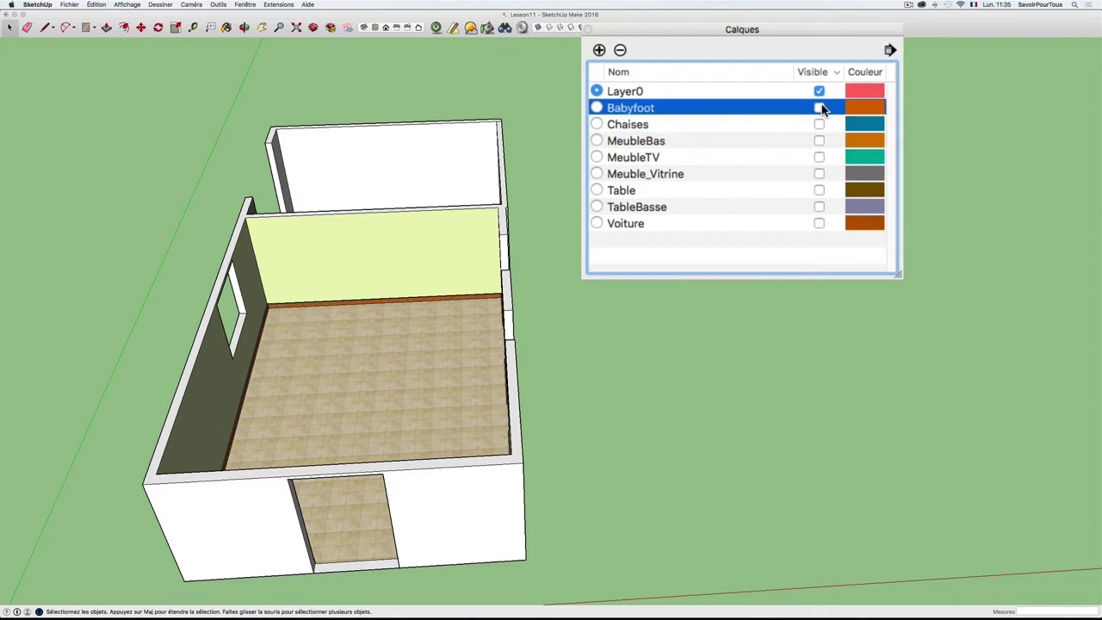
click(891, 50)
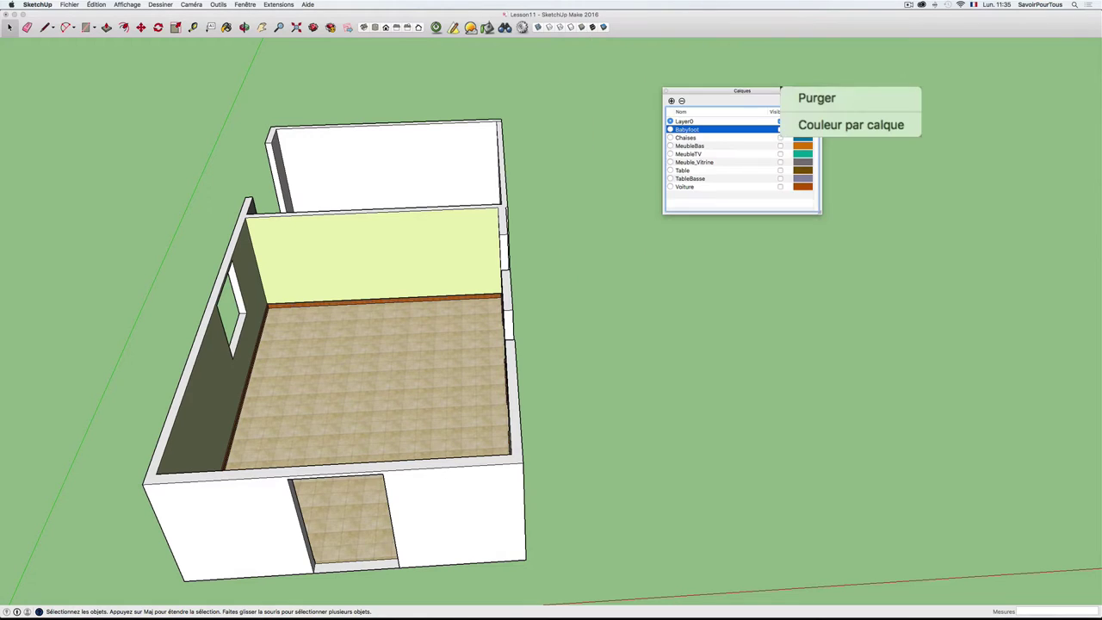
Turn on Couleur par calque, make Chaises active and visible, and zoom in on the chairs.
click(848, 126)
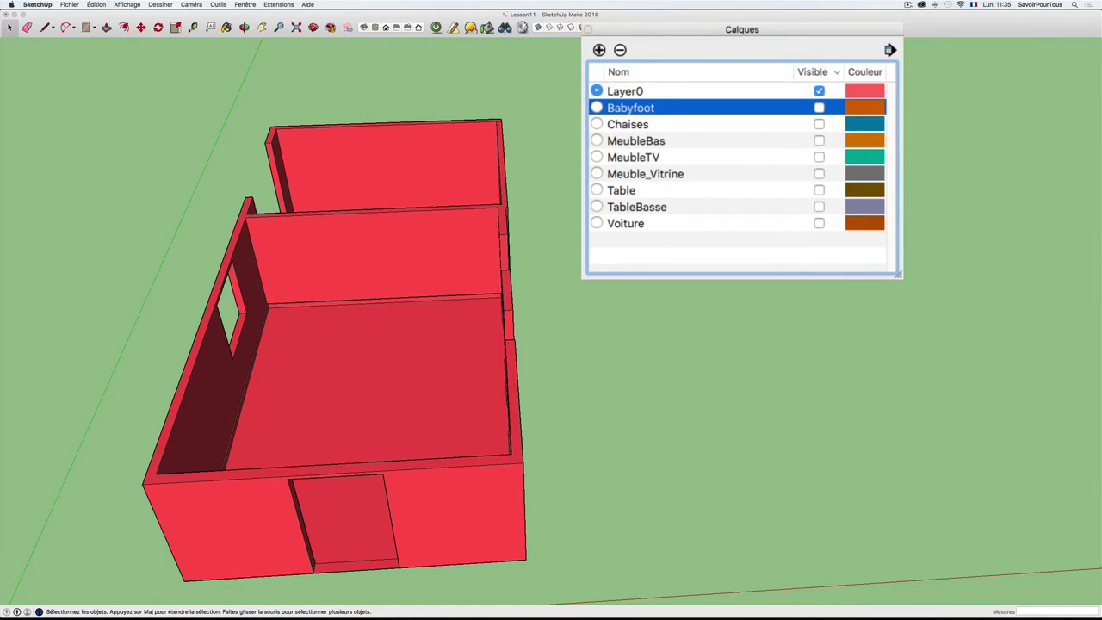
middle_drag(534, 181, 546, 180)
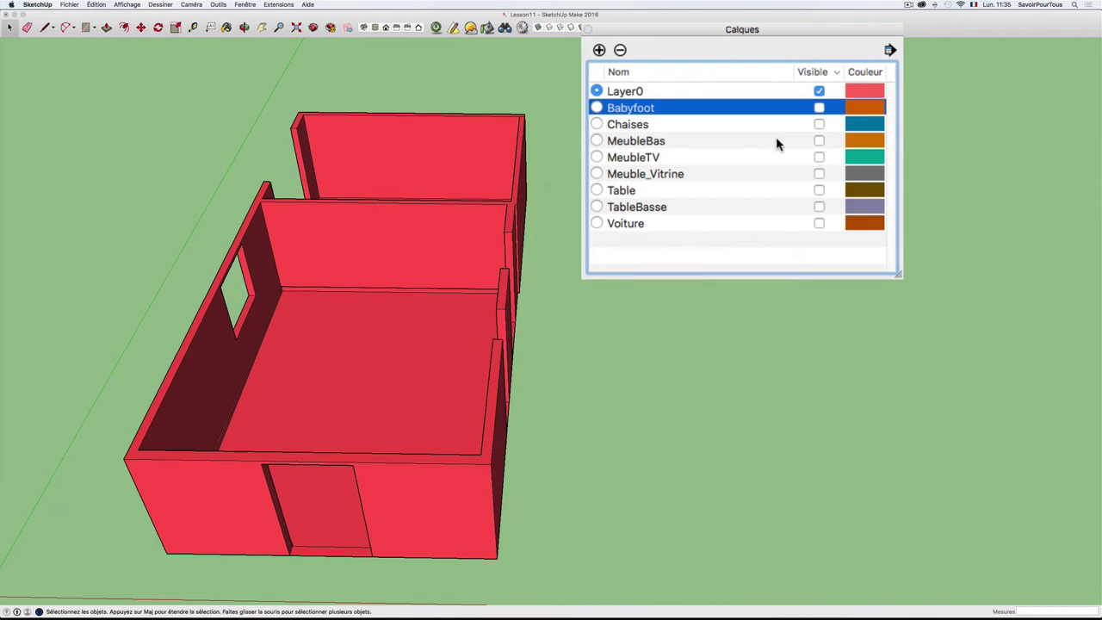
click(597, 124)
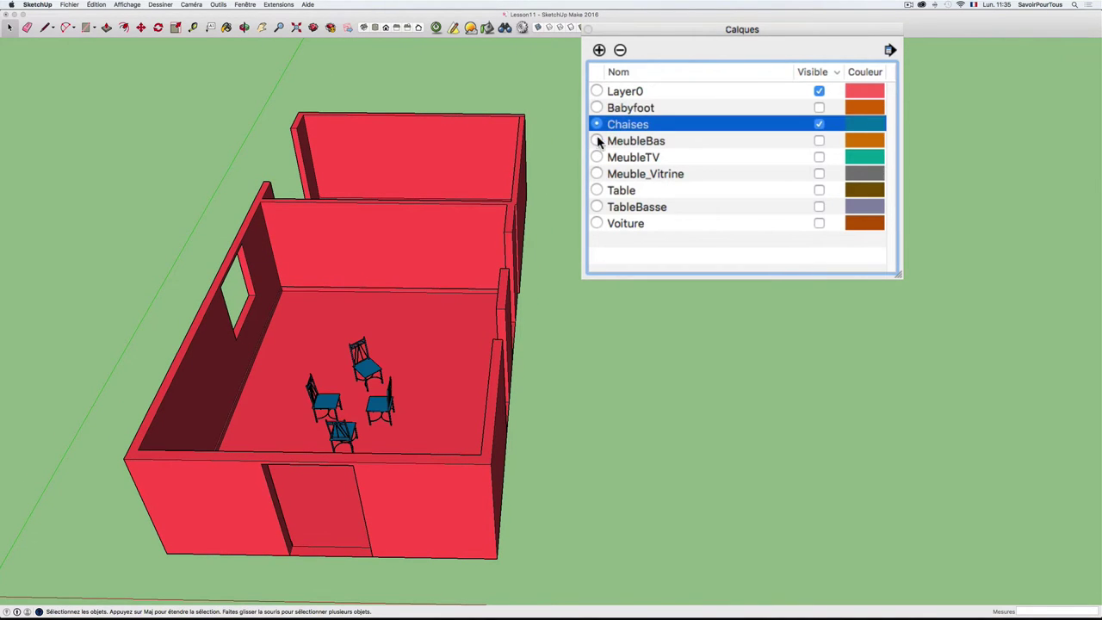
middle_drag(517, 379, 556, 414)
scroll(556, 414, up, 3)
scroll(560, 430, up, 3)
scroll(569, 466, up, 3)
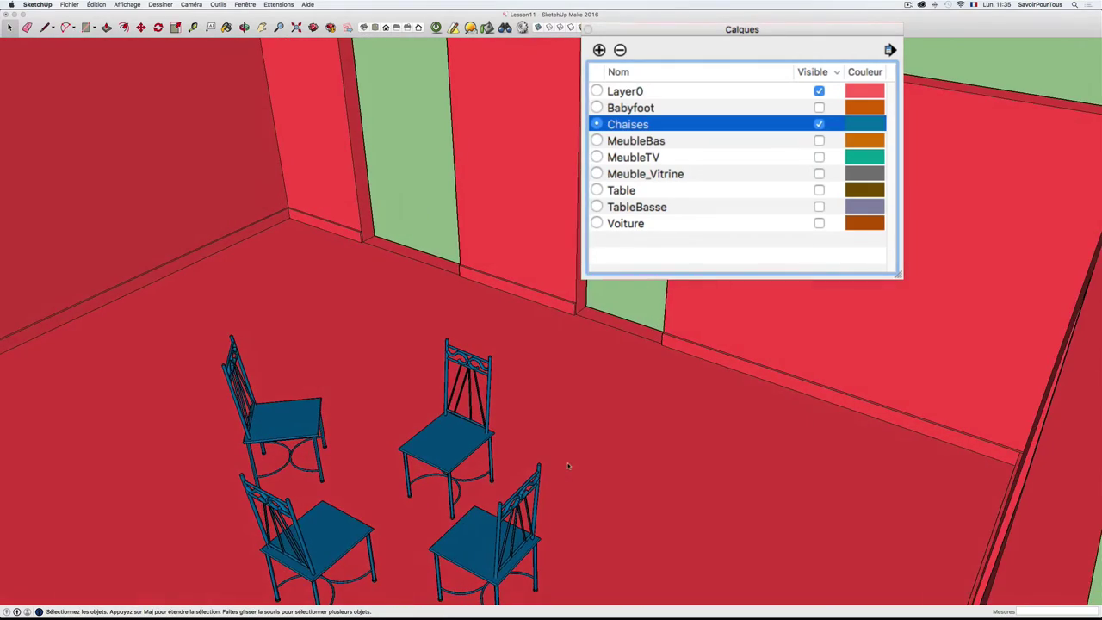
scroll(569, 466, up, 3)
scroll(569, 466, down, 3)
mouse_move(517, 473)
middle_down()
mouse_move(404, 485)
mouse_move(448, 488)
middle_up()
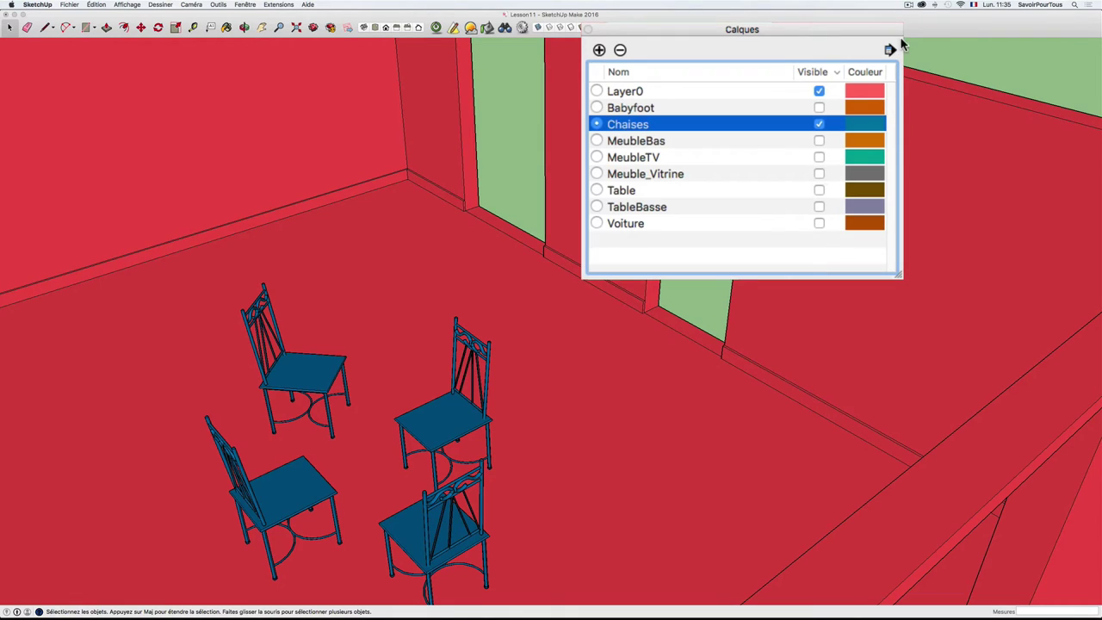
Switch Couleur par calque off to restore the real materials.
click(892, 49)
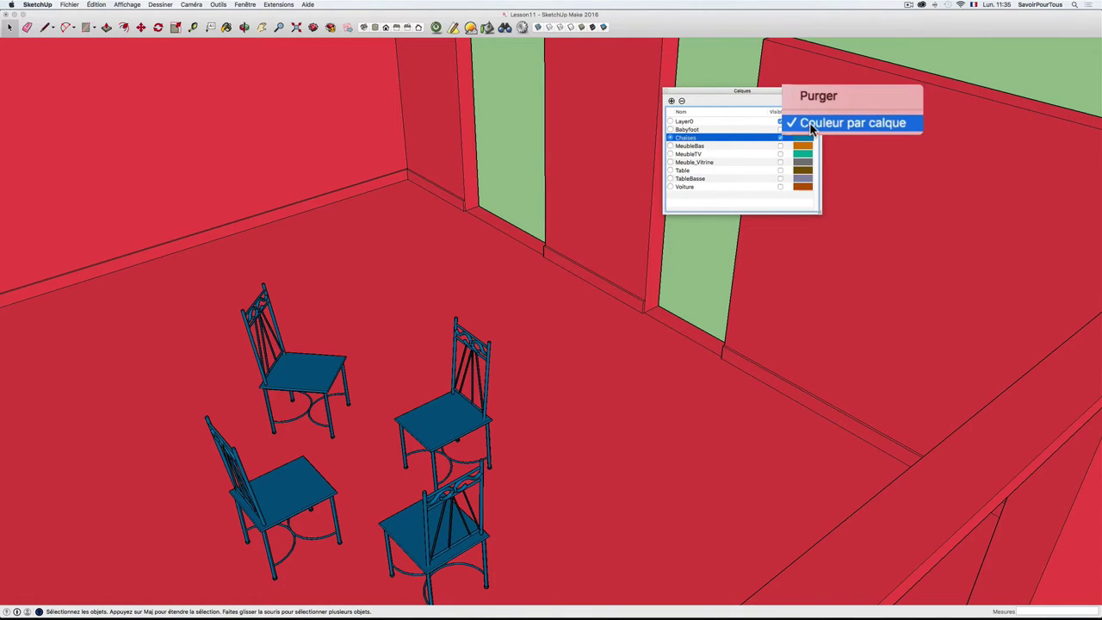
click(811, 128)
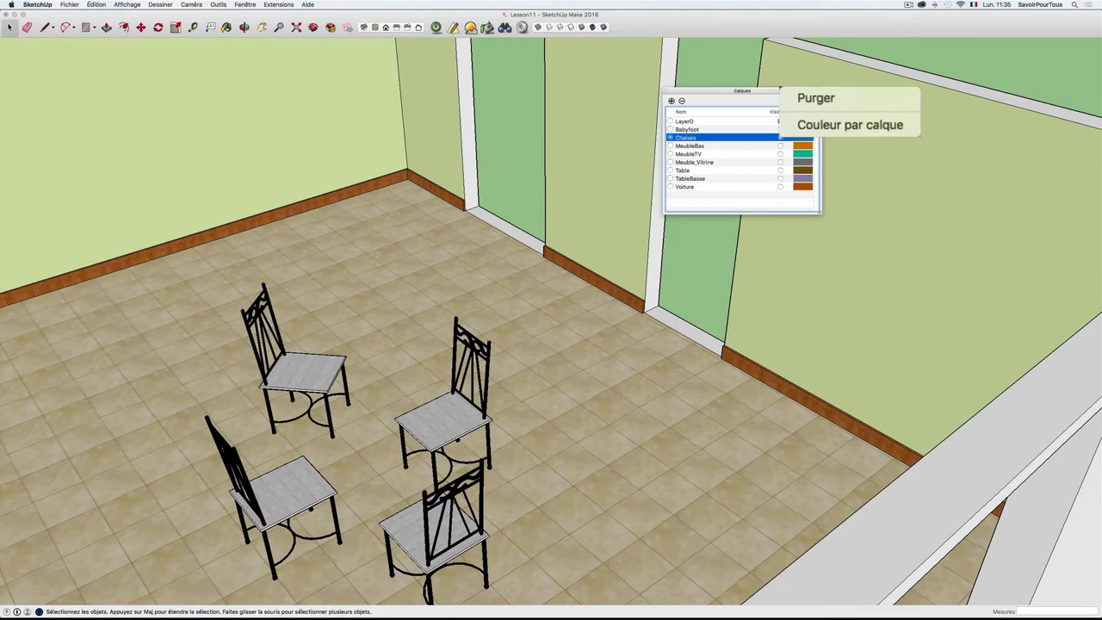
click(542, 278)
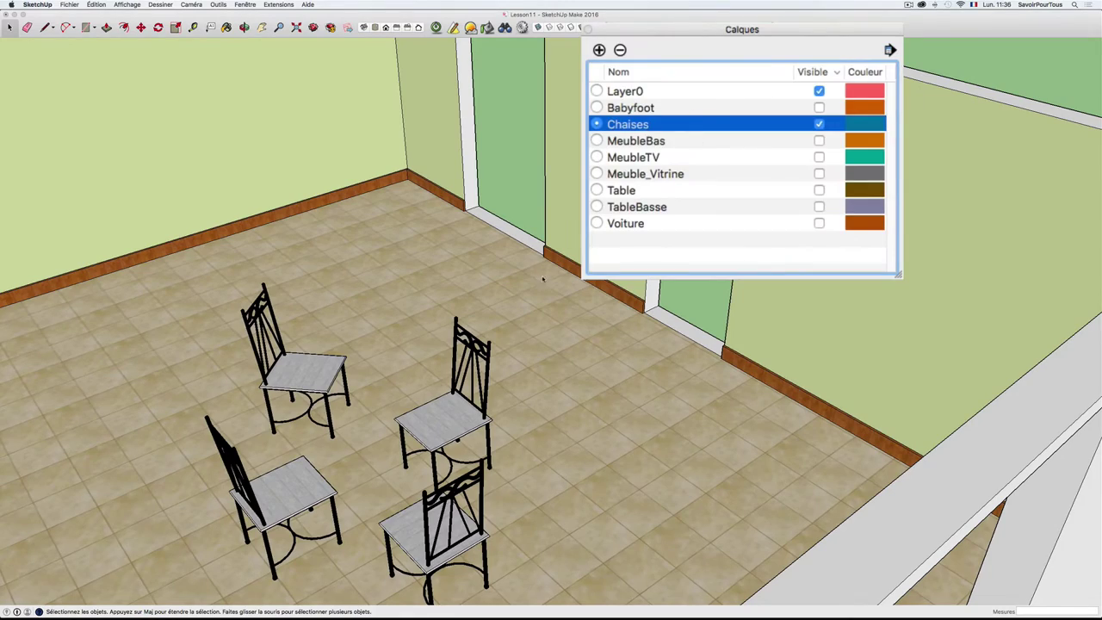
middle_drag(543, 278, 500, 308)
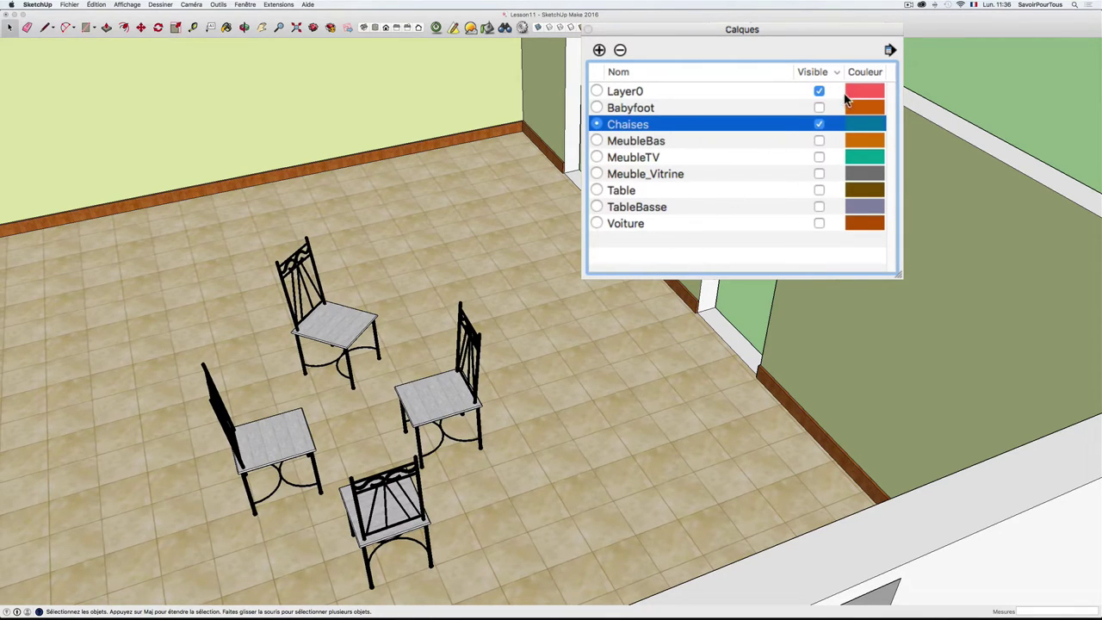
Purge unused layers and pull back to view the room from outside.
click(890, 50)
click(822, 100)
middle_drag(645, 62, 517, 361)
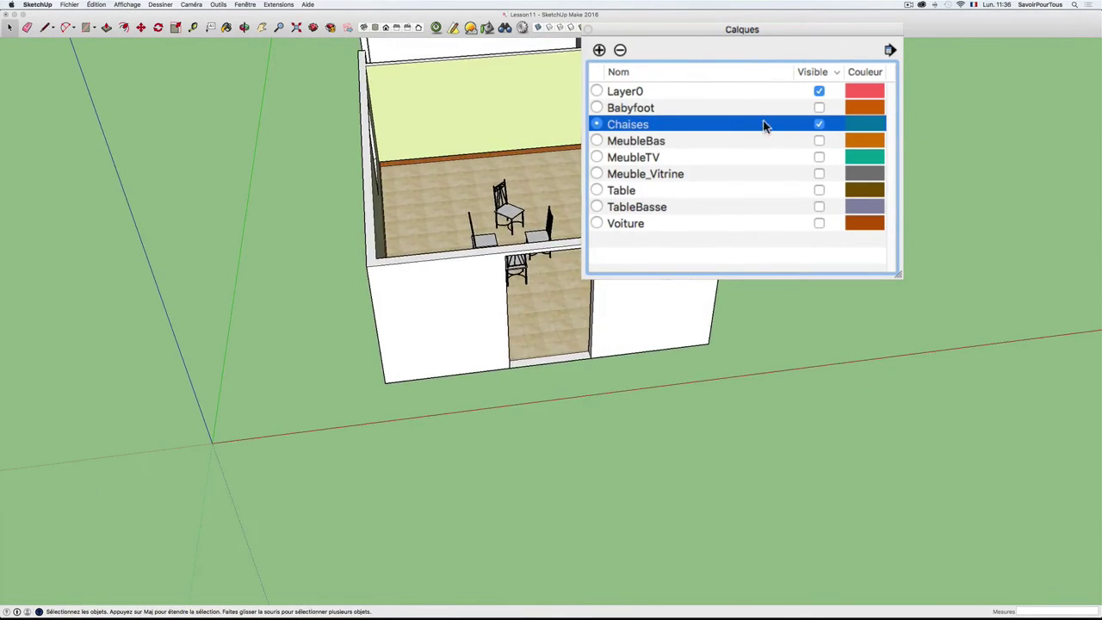
Dismiss the cannot-hide-active-layer alert, make Layer0 active, and hide Chaises.
click(819, 124)
click(679, 219)
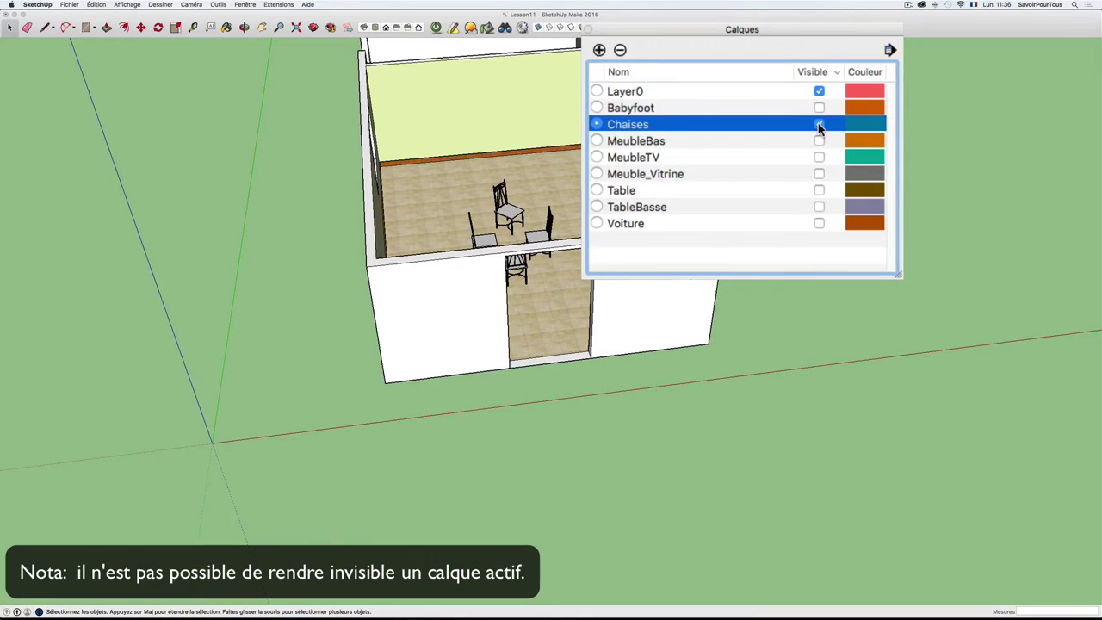
click(597, 91)
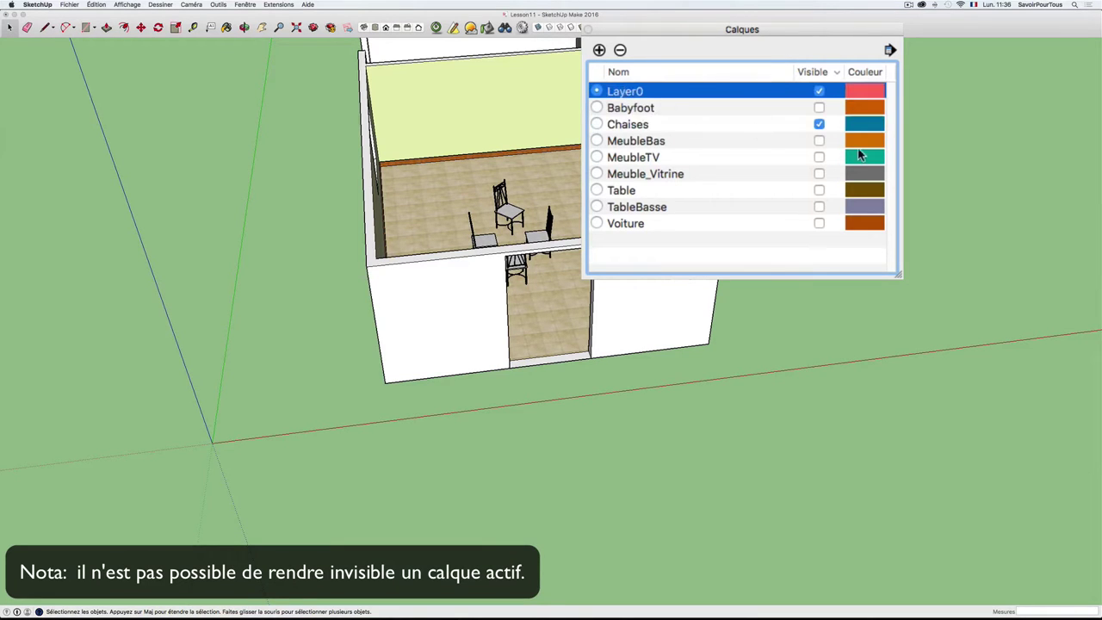
click(821, 126)
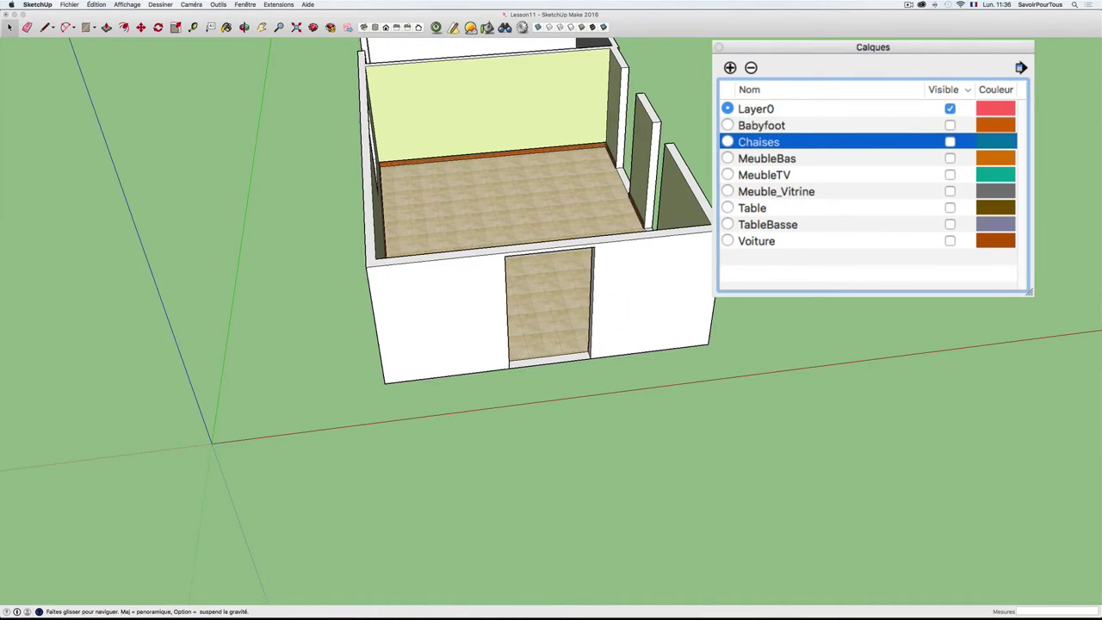
Select the house walls group and inspect its Entity Info properties.
scroll(655, 244, down, 3)
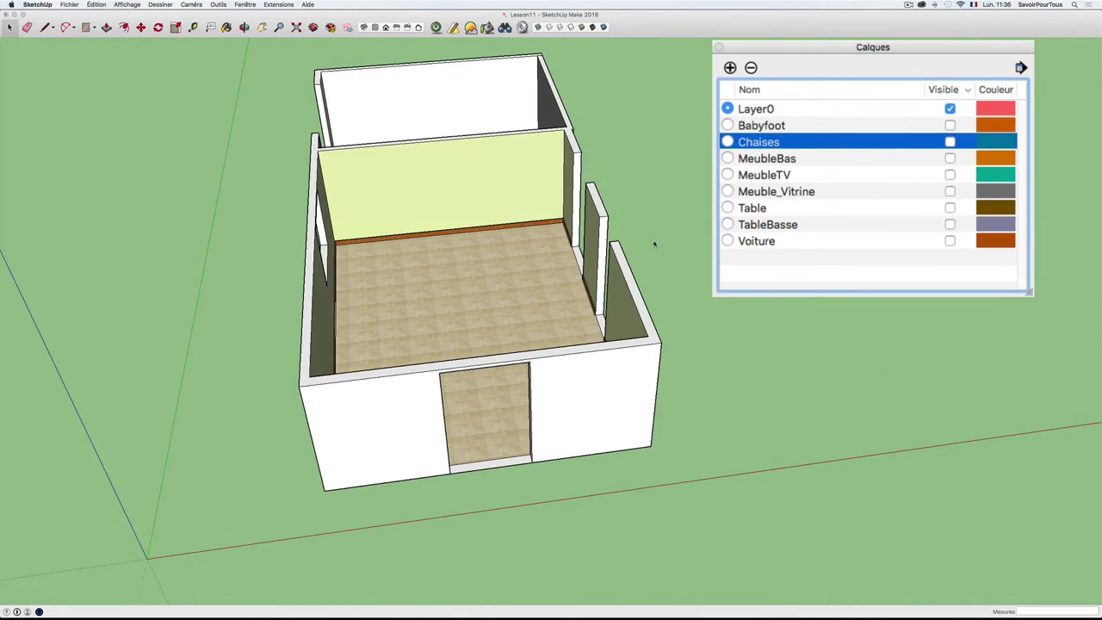
drag(362, 88, 659, 428)
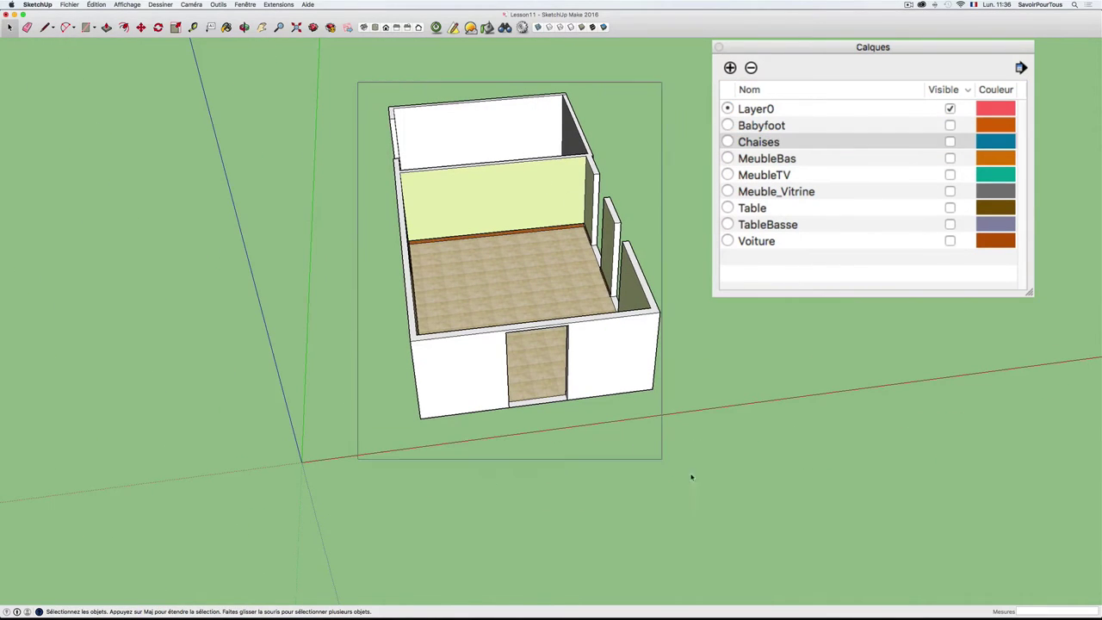
right_click(594, 347)
click(617, 348)
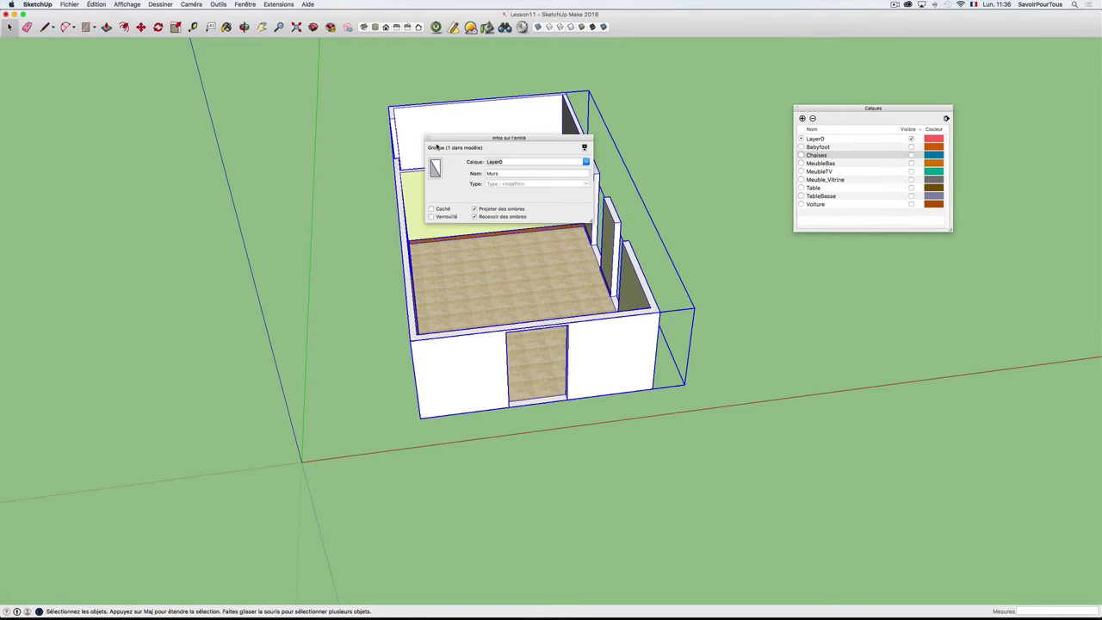
click(429, 139)
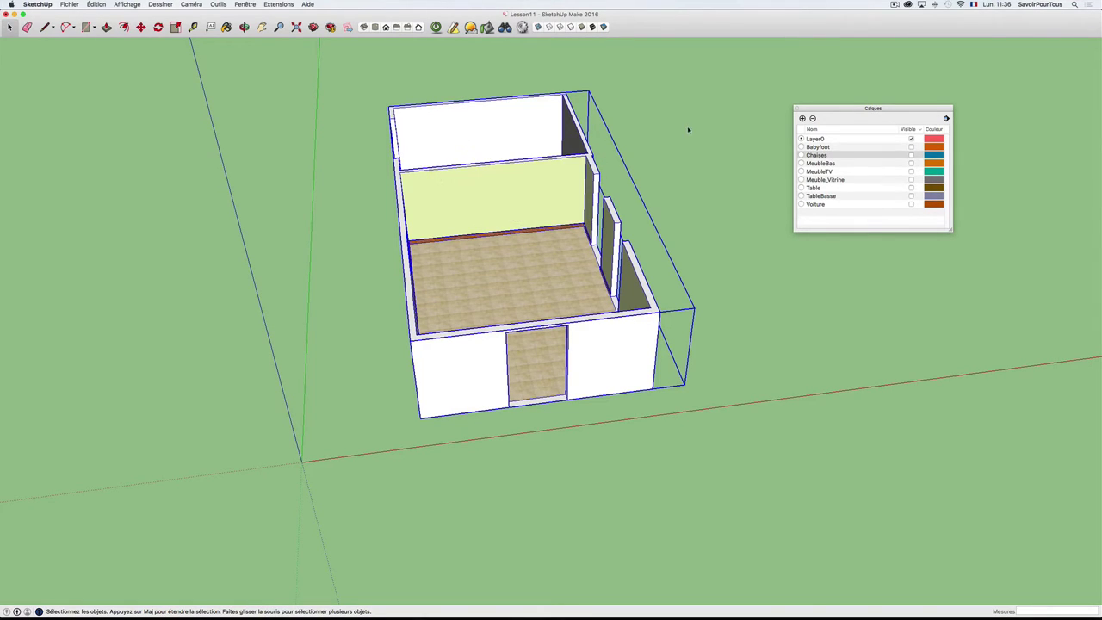
Add a new layer named Murs and assign the walls group to it in Entity Info.
click(803, 119)
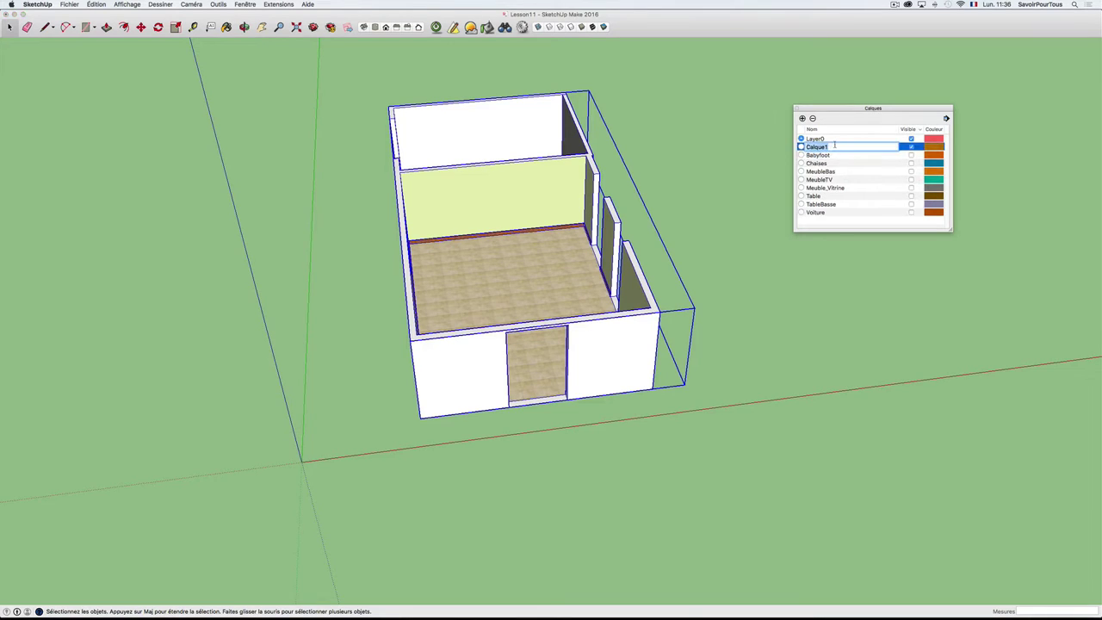
text(Murs)
key(Return)
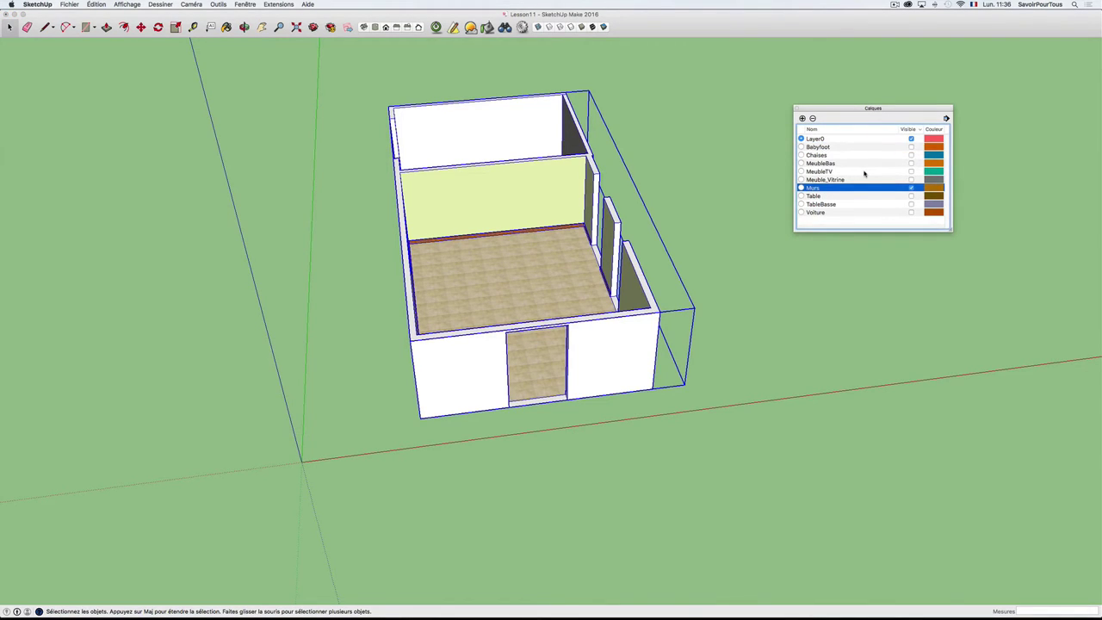
right_click(570, 142)
click(569, 121)
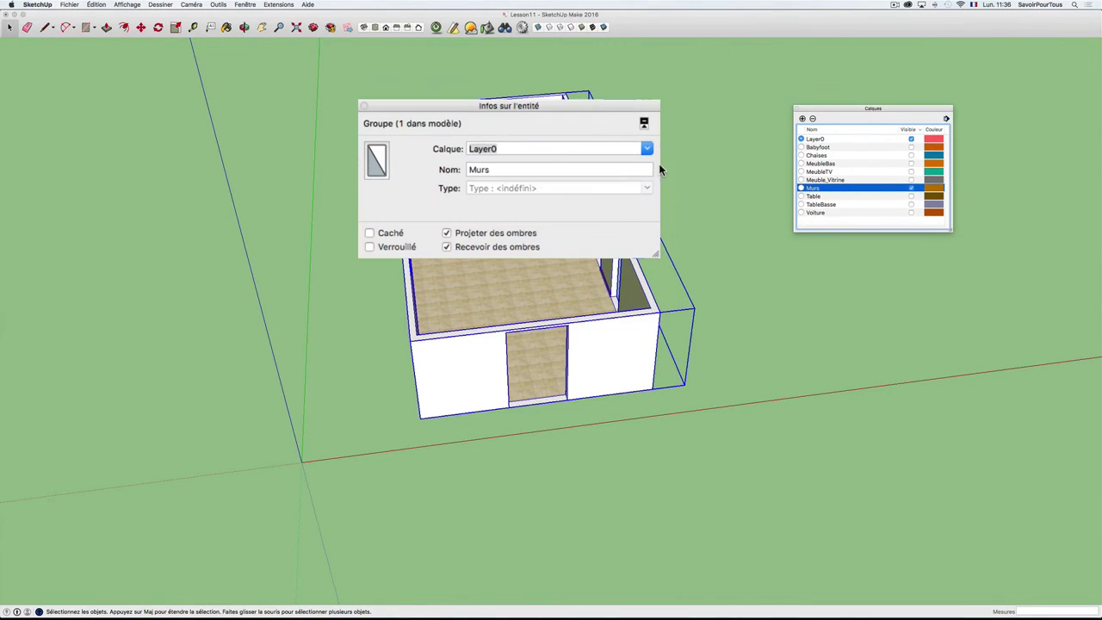
click(645, 147)
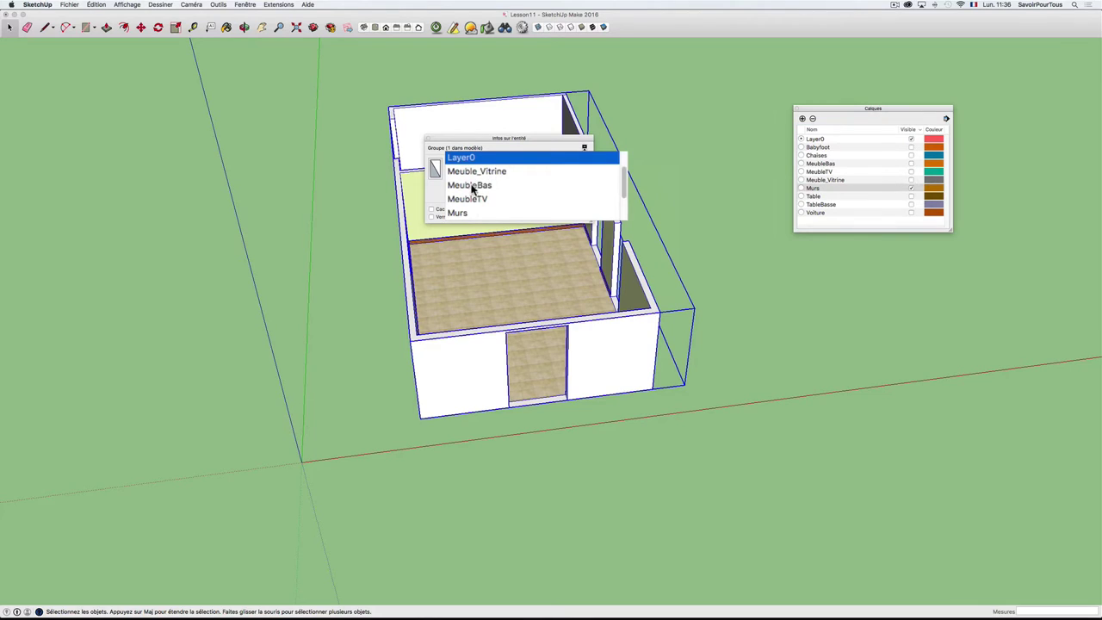
click(472, 213)
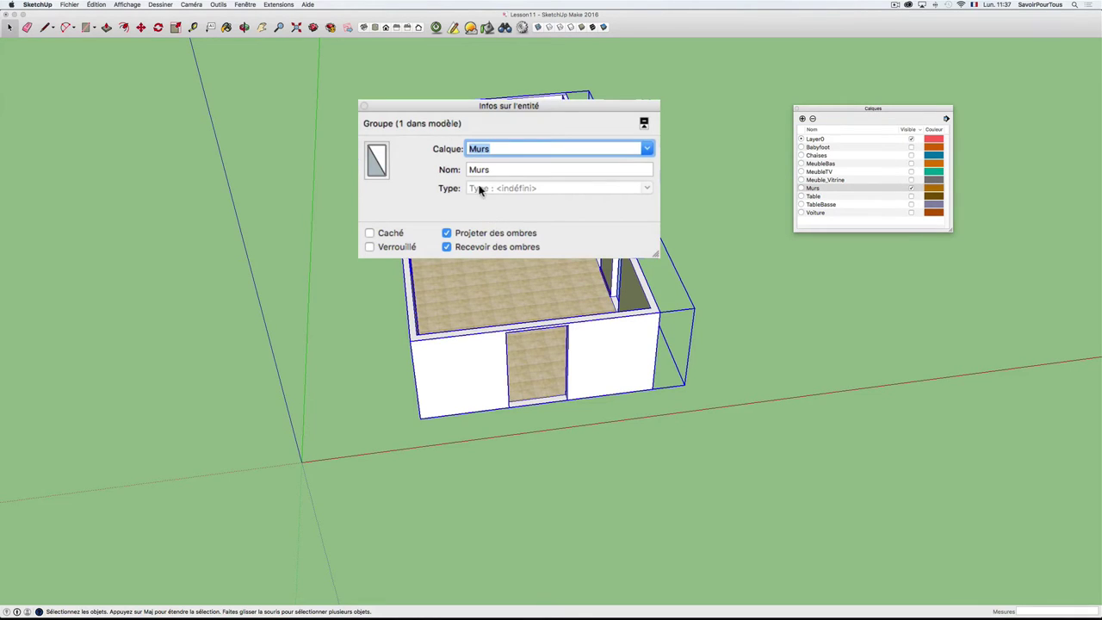
click(364, 105)
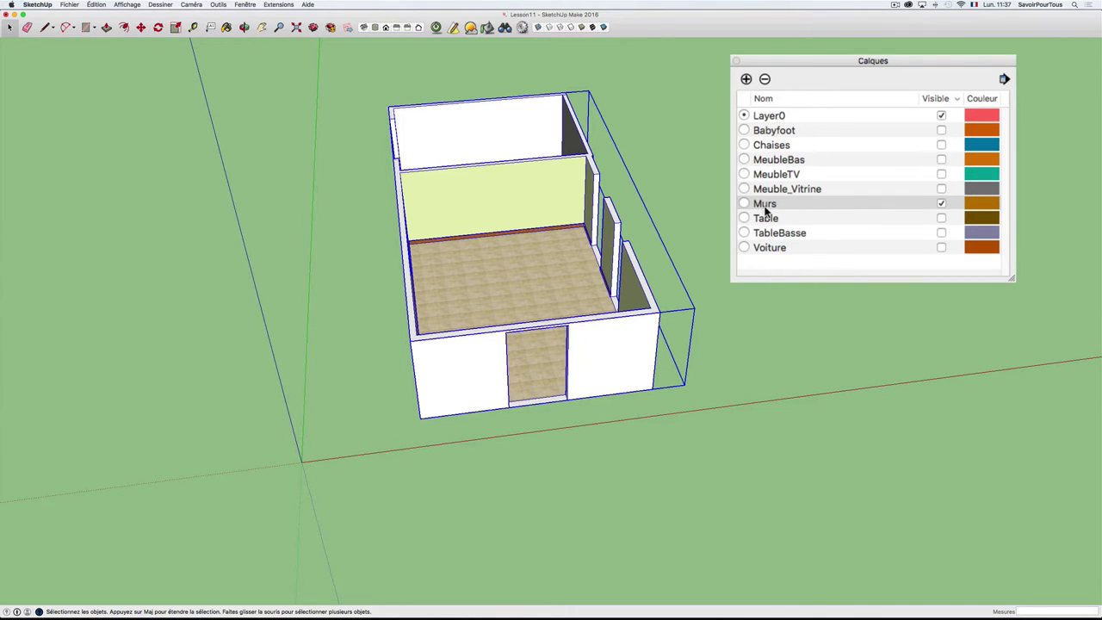
Toggle Murs off and on, then show Babyfoot, Chaises, MeubleBas, MeubleTV, Meuble_Vitrine, Table, TableBasse, Voiture.
click(942, 204)
click(942, 205)
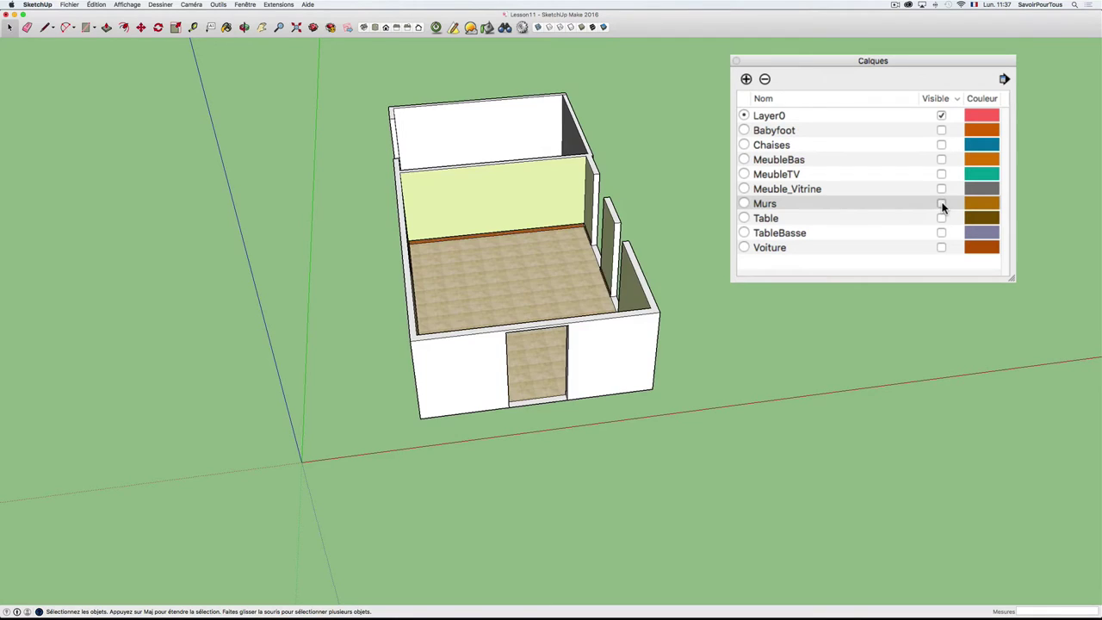
click(942, 130)
click(941, 145)
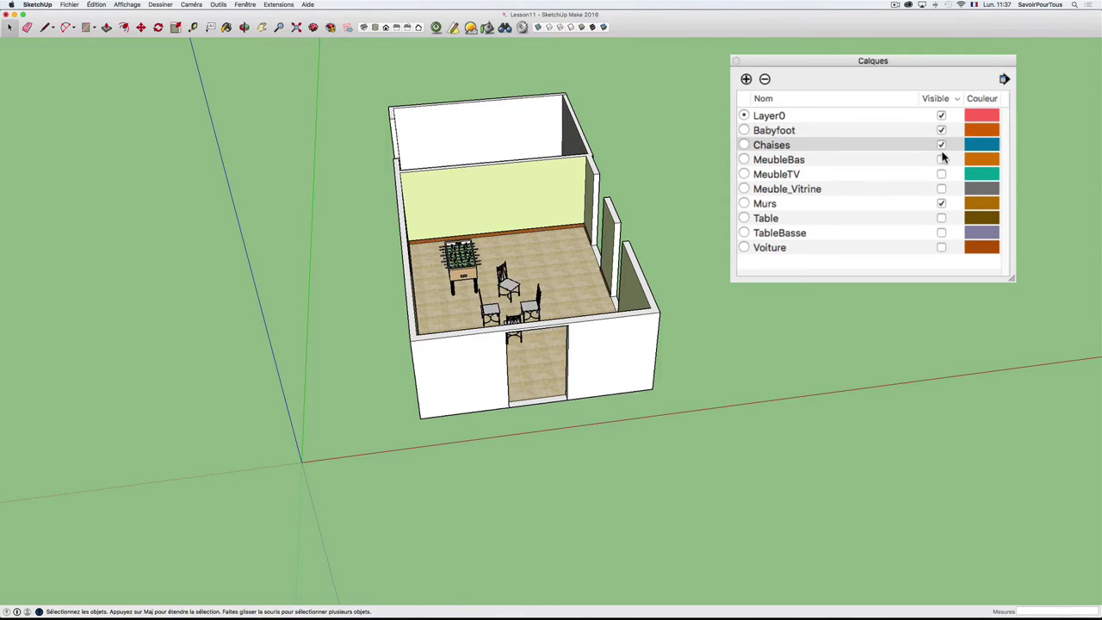
click(941, 160)
click(941, 174)
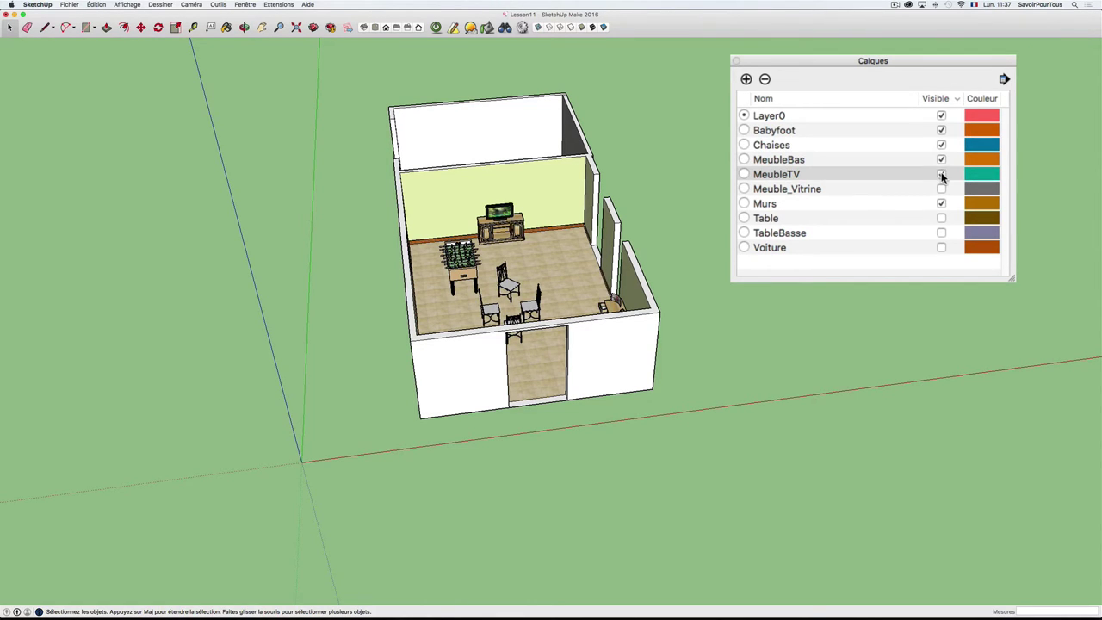
click(942, 189)
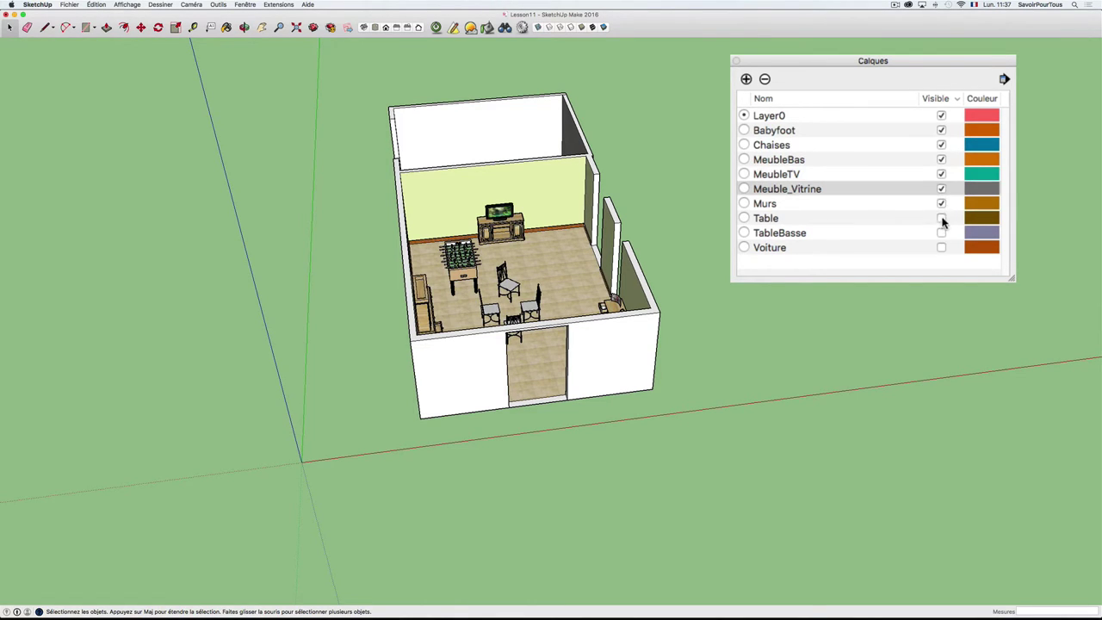
click(941, 218)
click(941, 232)
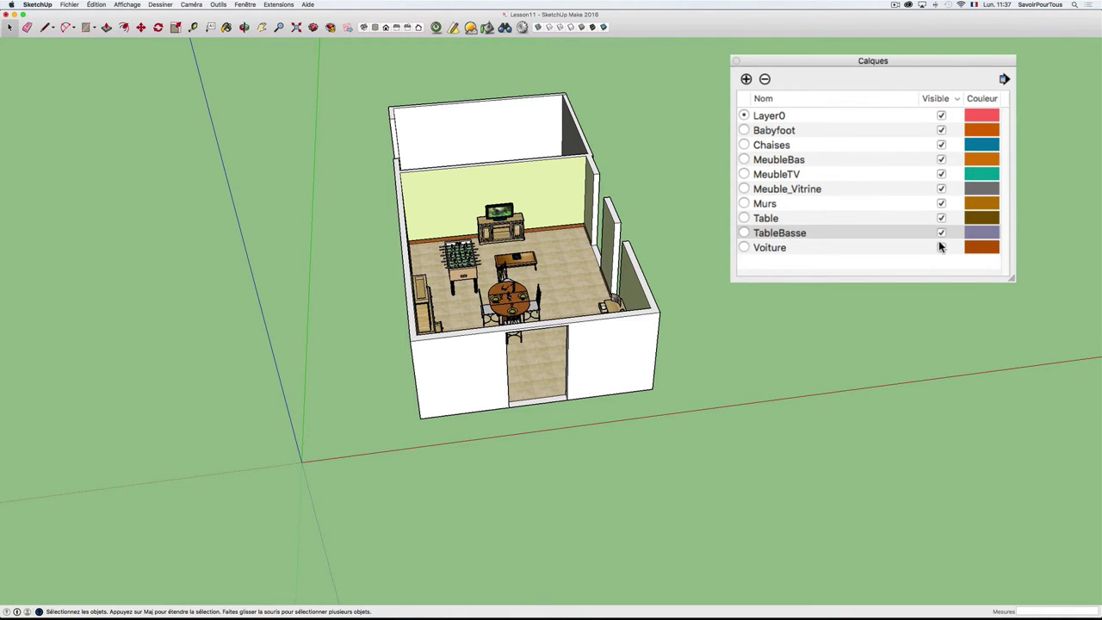
click(942, 248)
middle_drag(655, 387, 551, 397)
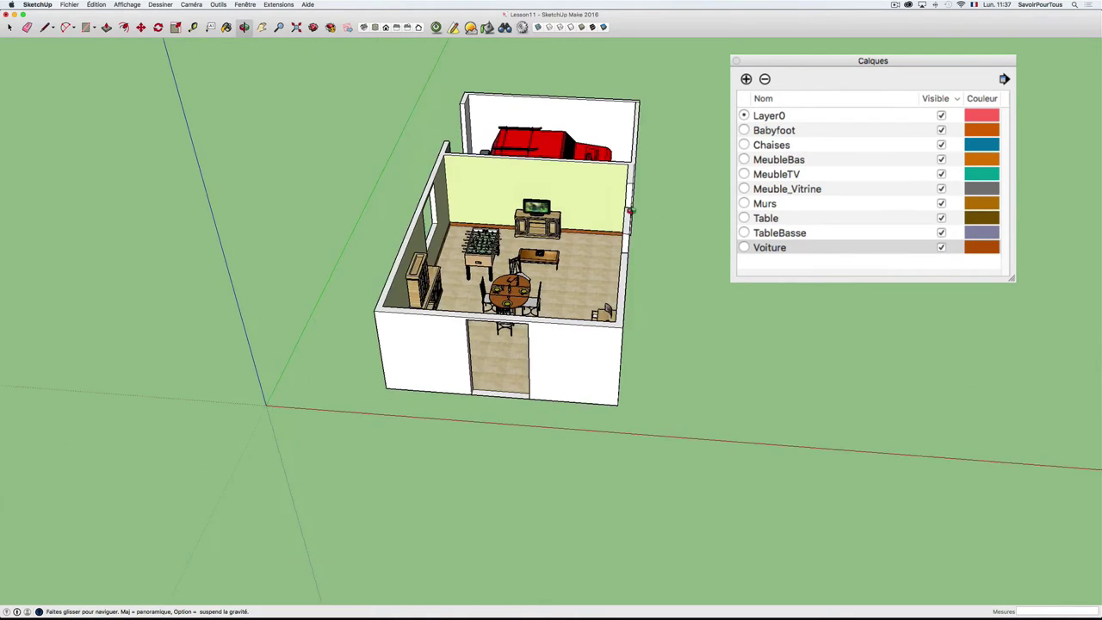
mouse_move(686, 178)
middle_down()
mouse_move(671, 244)
mouse_move(534, 241)
middle_up()
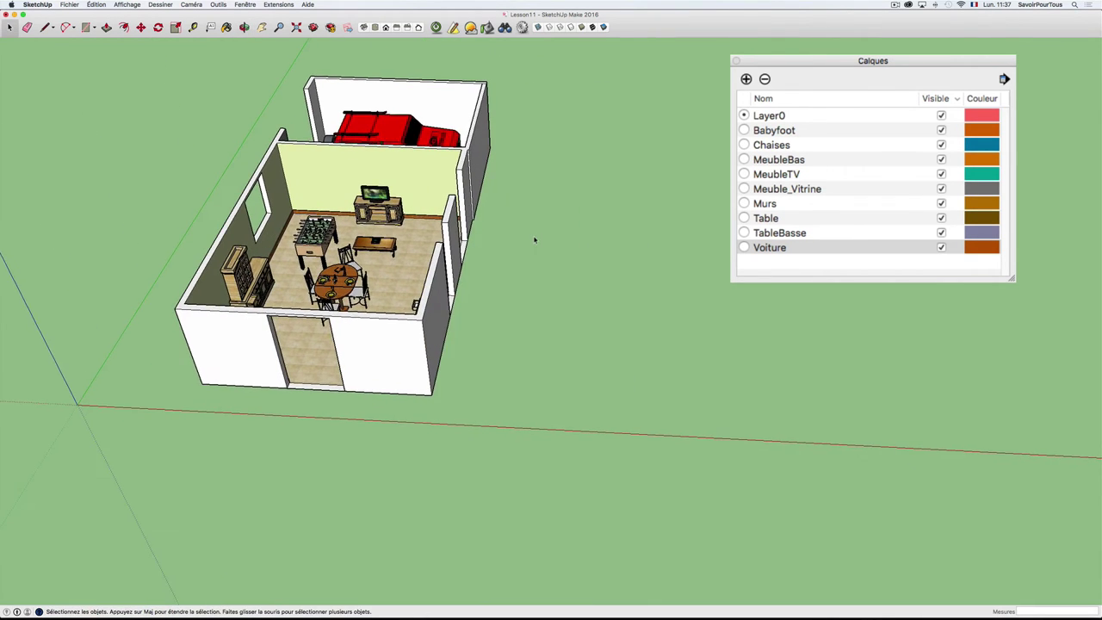
Draw a rectangle beside the house and push/pull it into a box.
scroll(534, 241, up, 3)
scroll(534, 241, up, 2)
scroll(534, 242, down, 3)
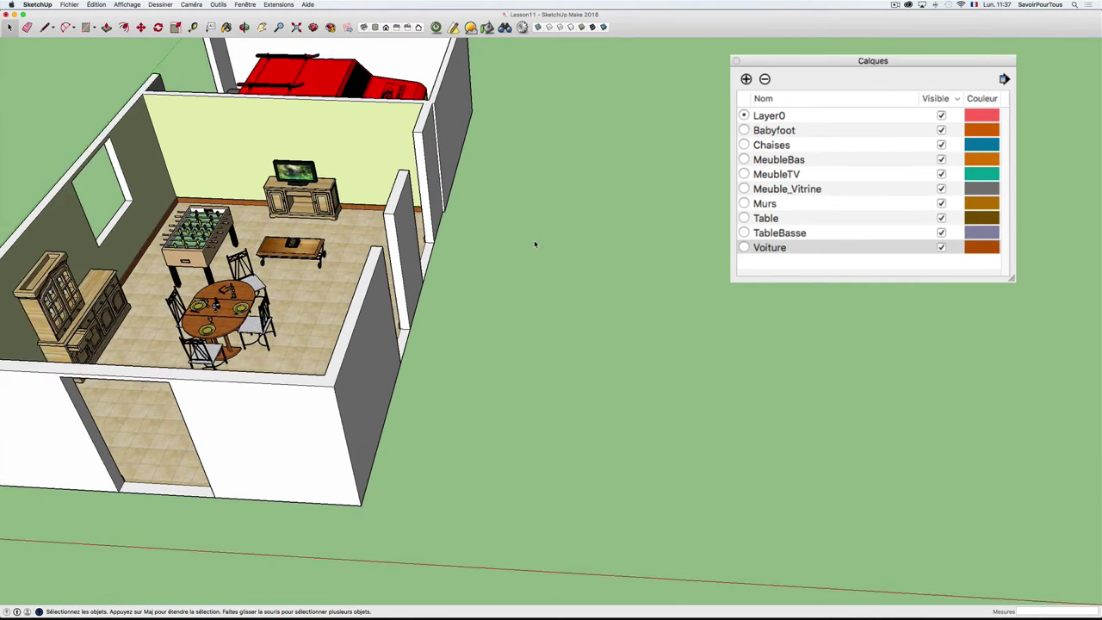
key(r)
click(509, 285)
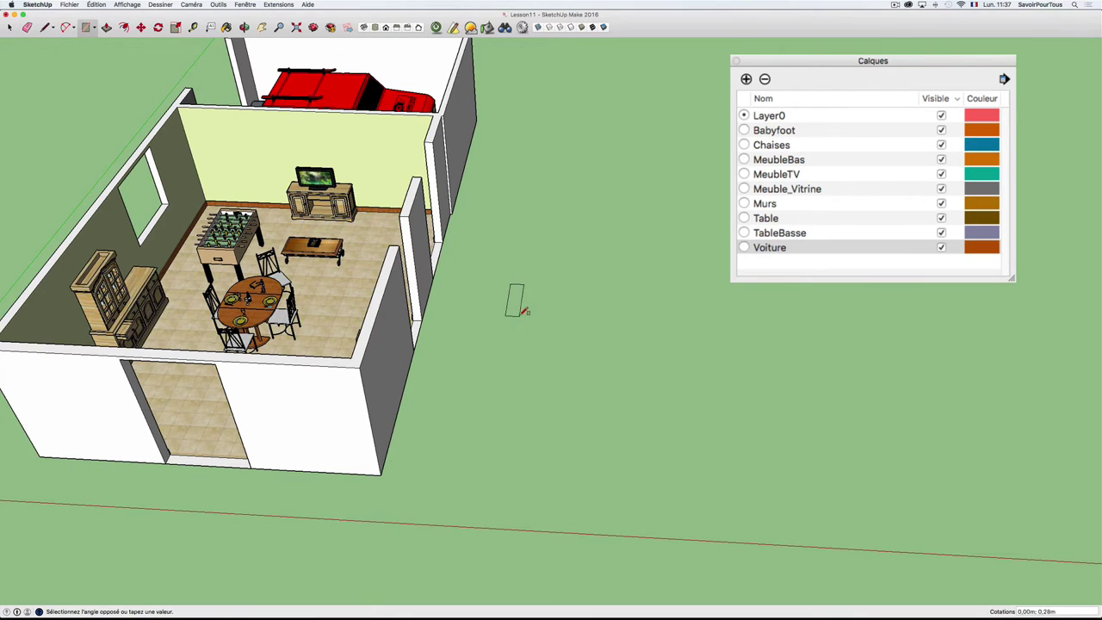
click(559, 324)
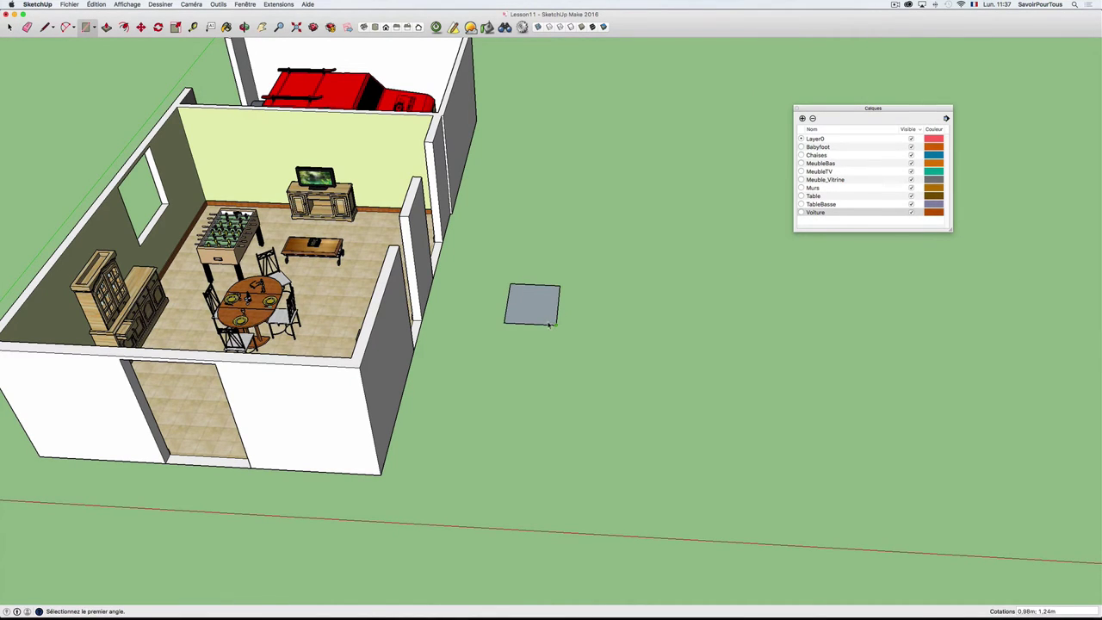
key(p)
click(533, 299)
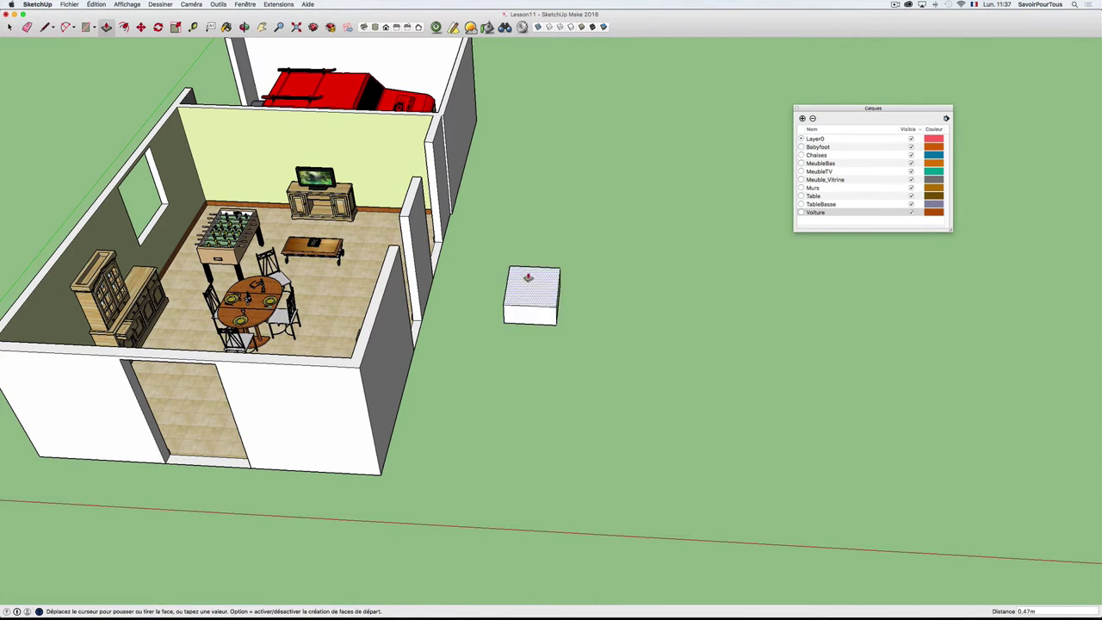
key(space)
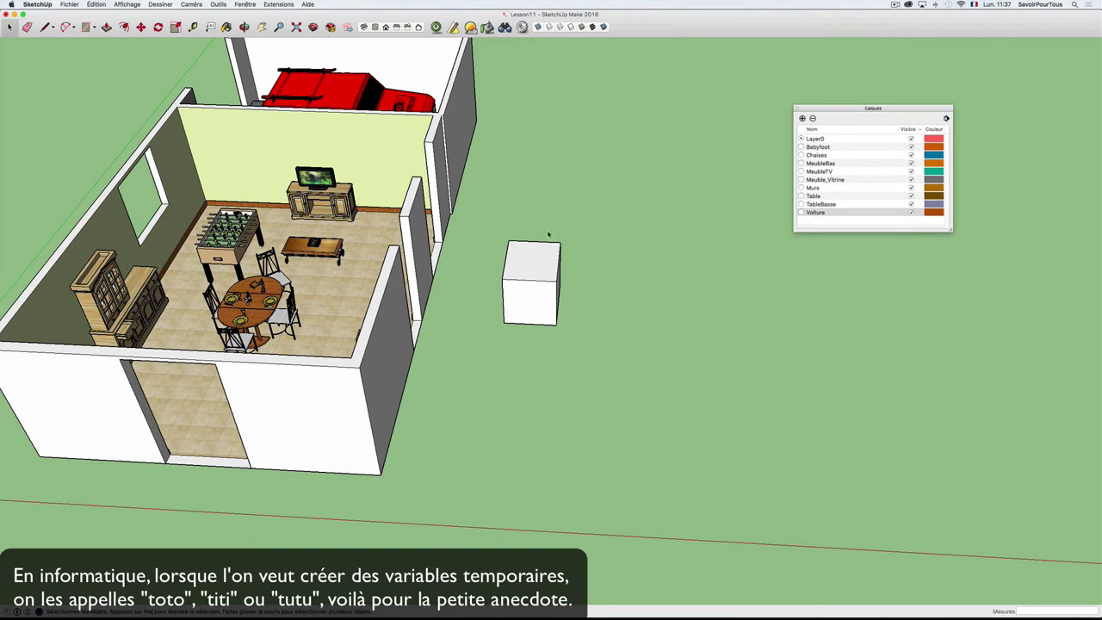
Make the box a group and name it Toto in Entity Info.
drag(498, 224, 598, 356)
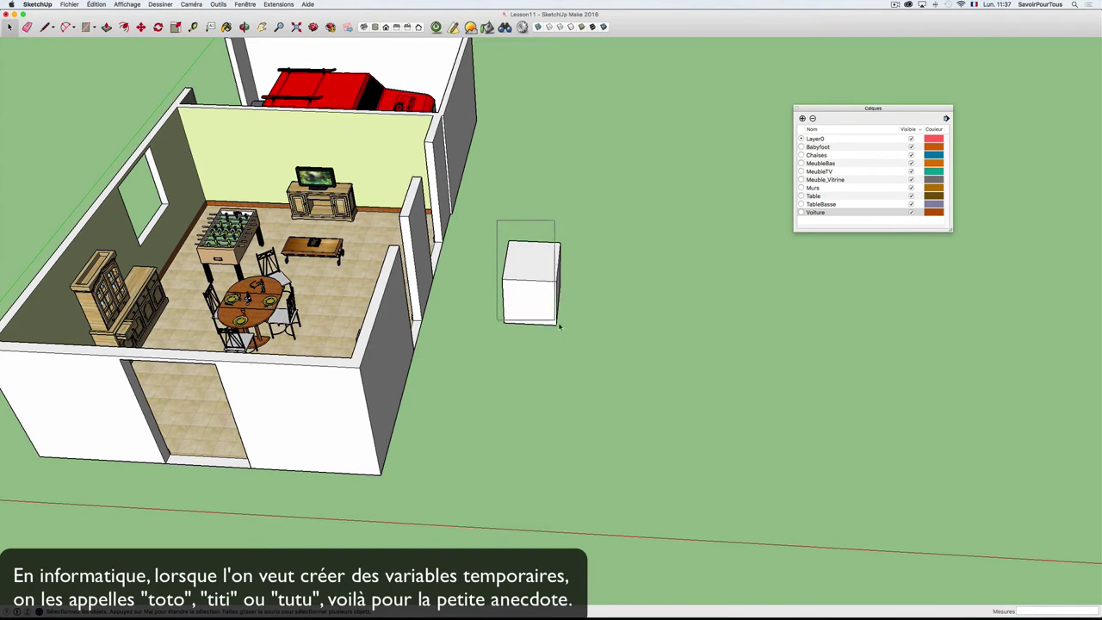
right_click(524, 275)
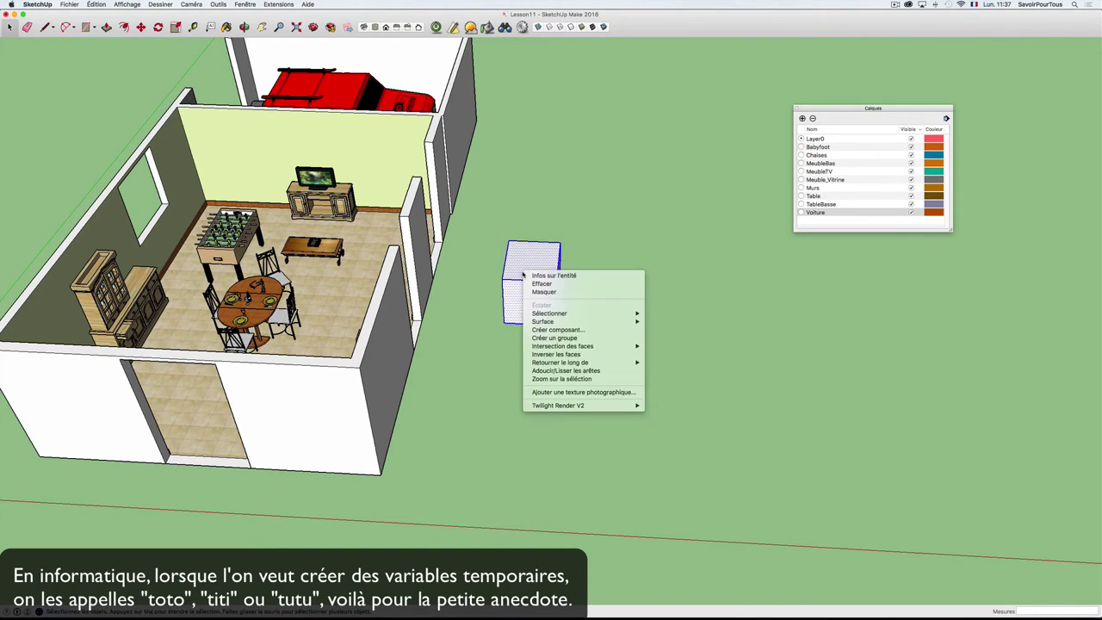
click(551, 338)
right_click(536, 262)
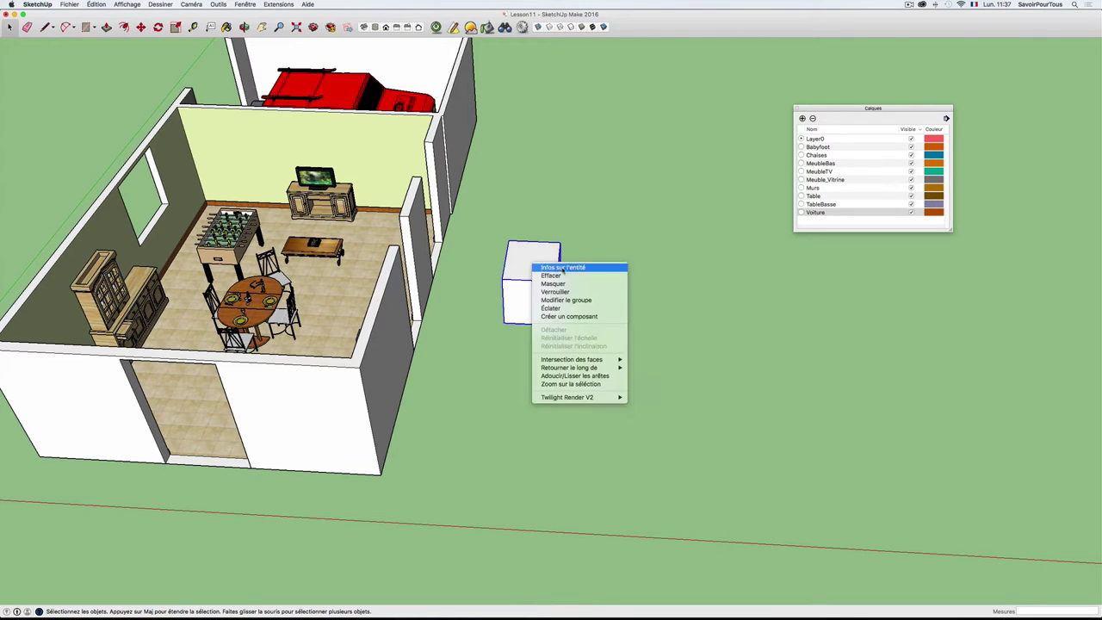
click(556, 269)
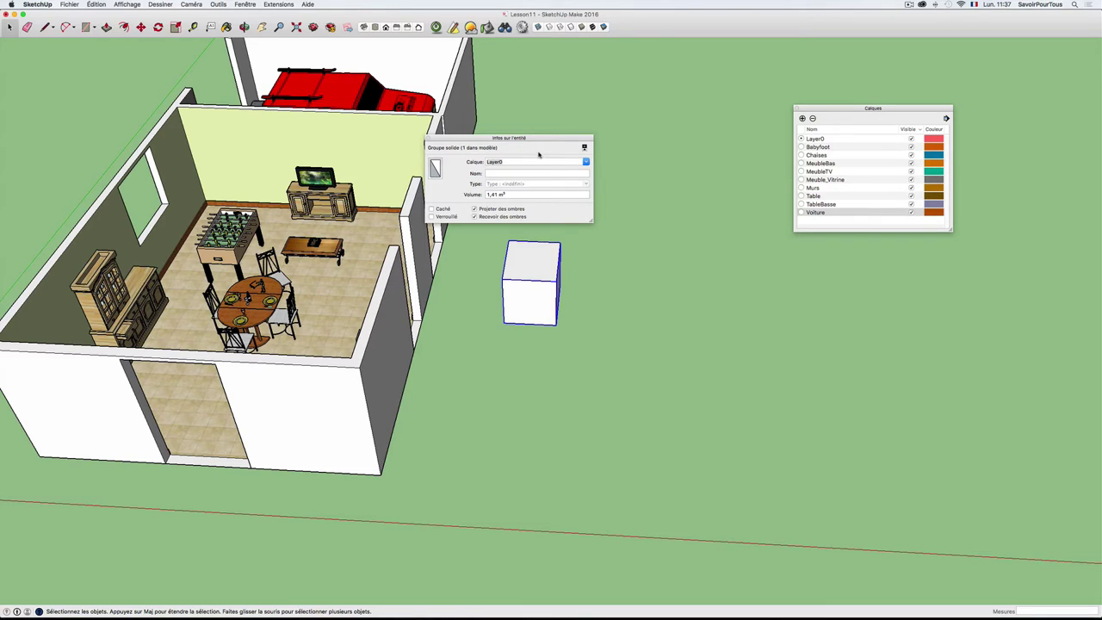
click(504, 173)
text(Toto)
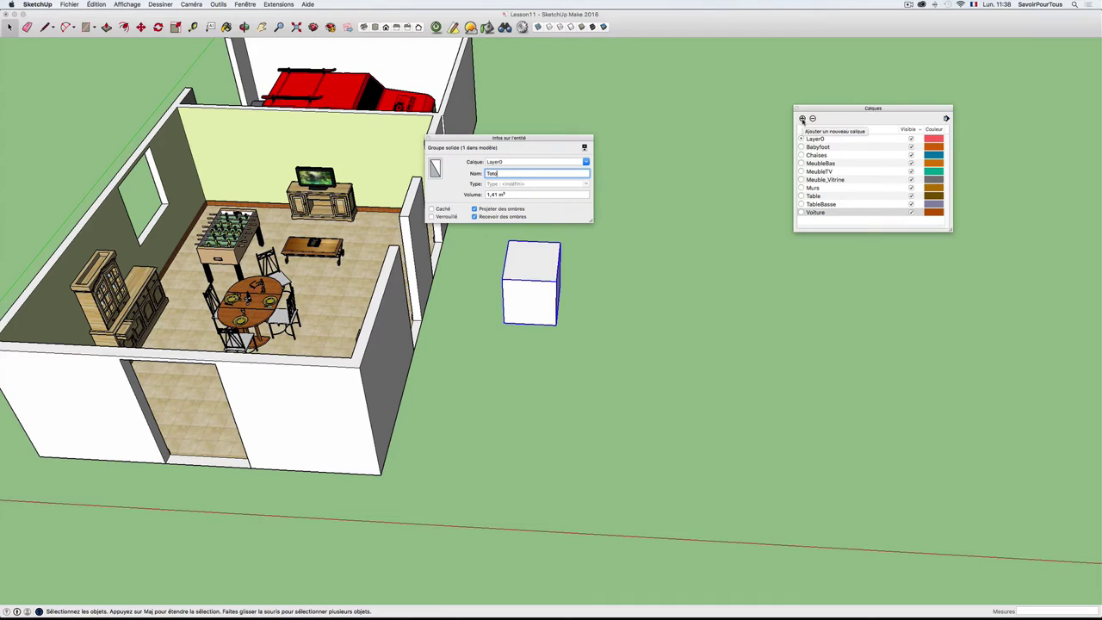
Create layer toto, put the Toto box group on it, then hide and reshow toto.
click(803, 119)
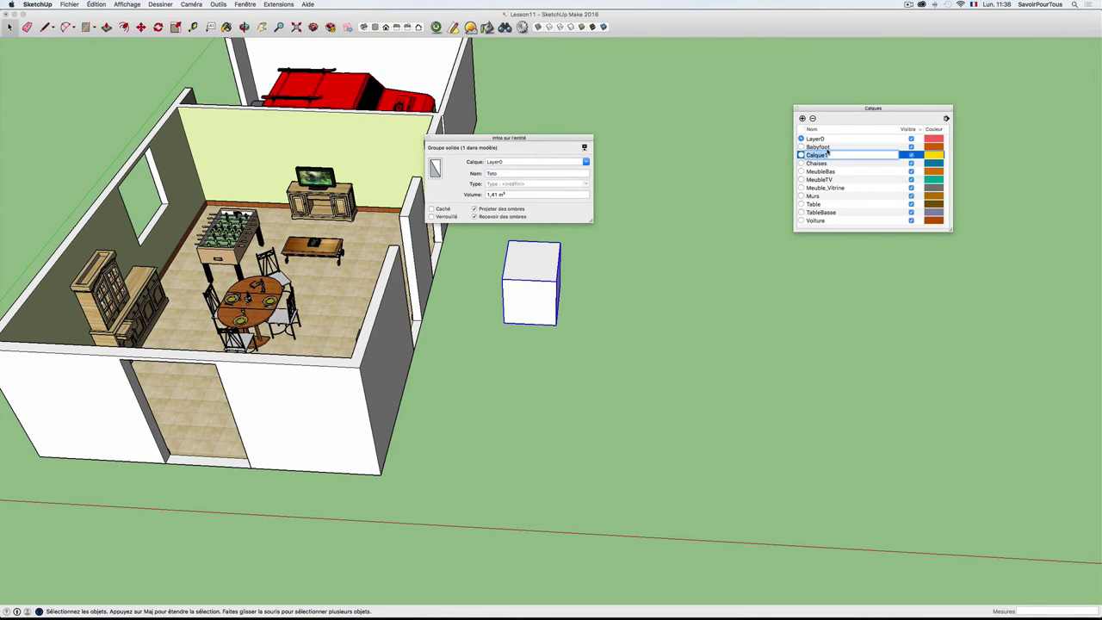
text(toto)
key(Return)
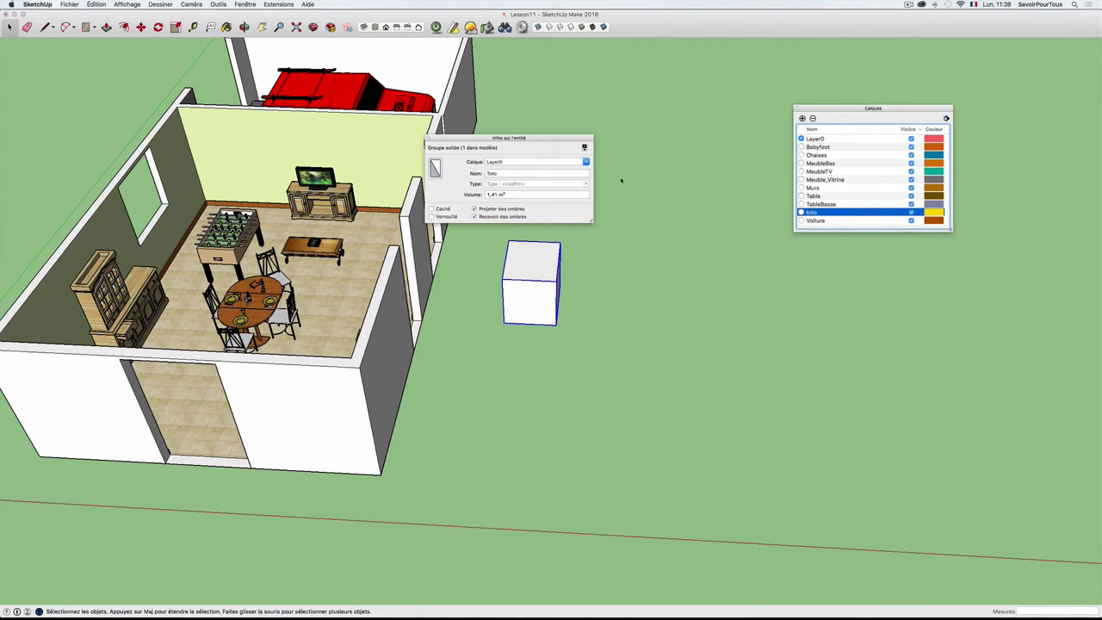
click(586, 163)
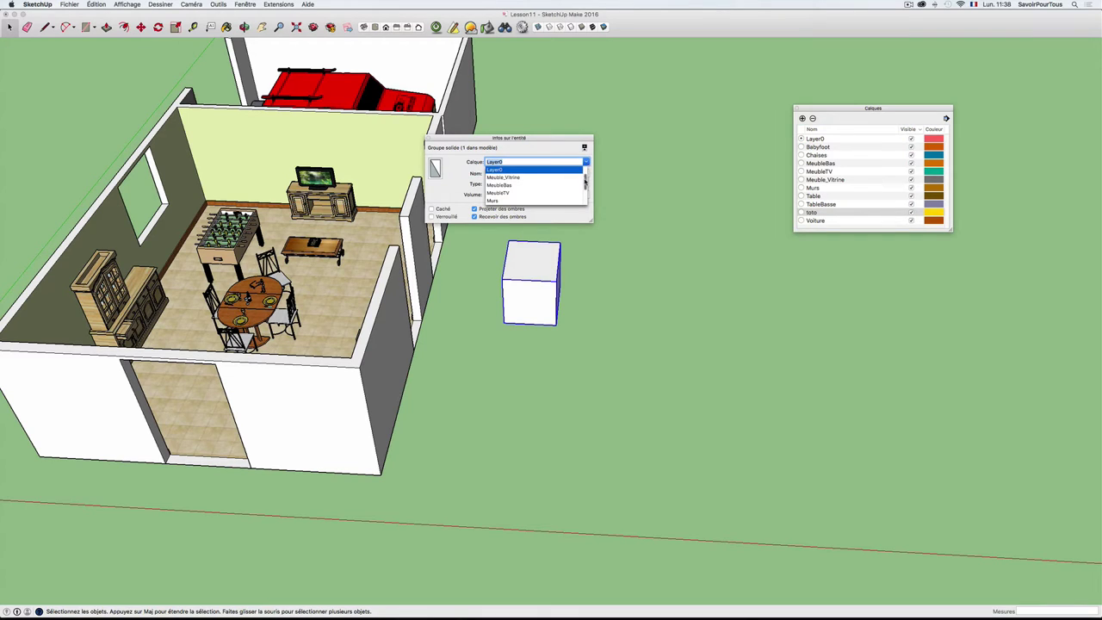
drag(586, 178, 586, 200)
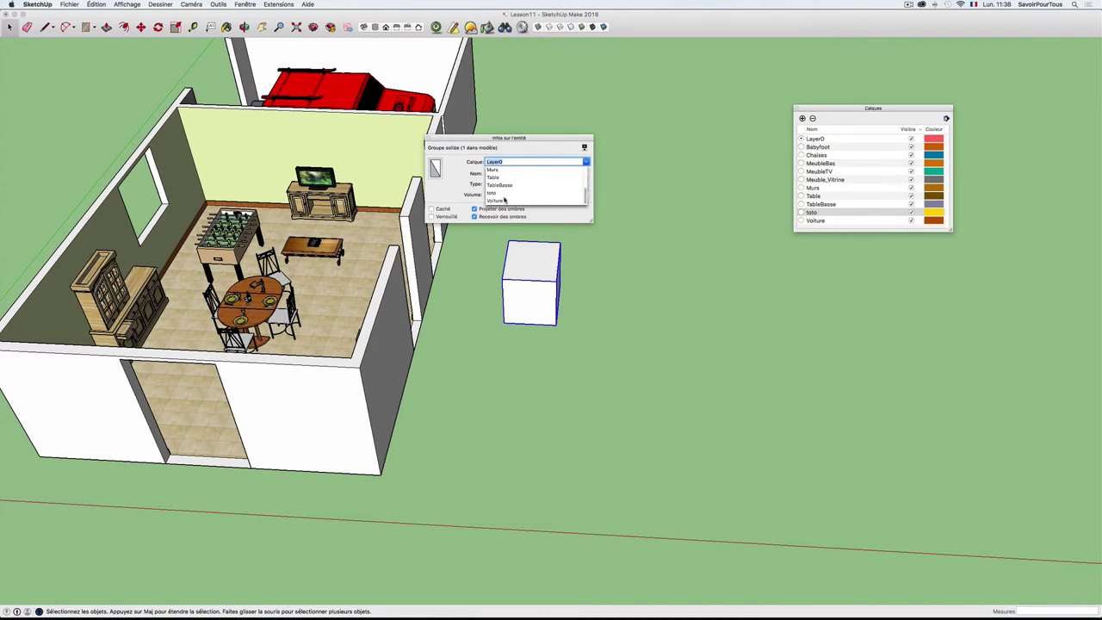
click(494, 193)
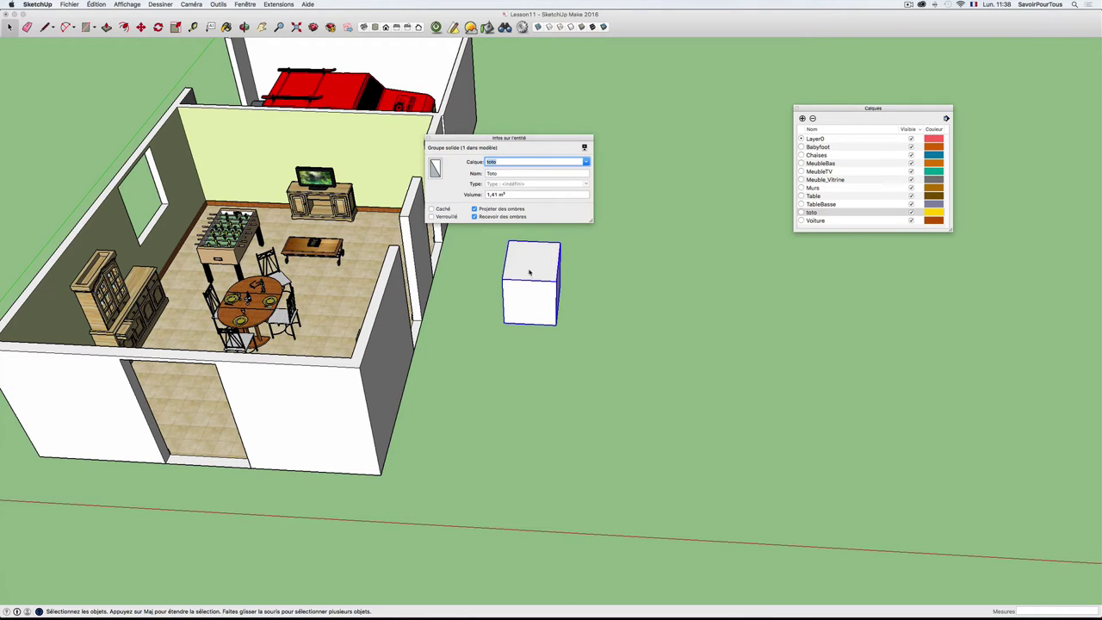
click(430, 139)
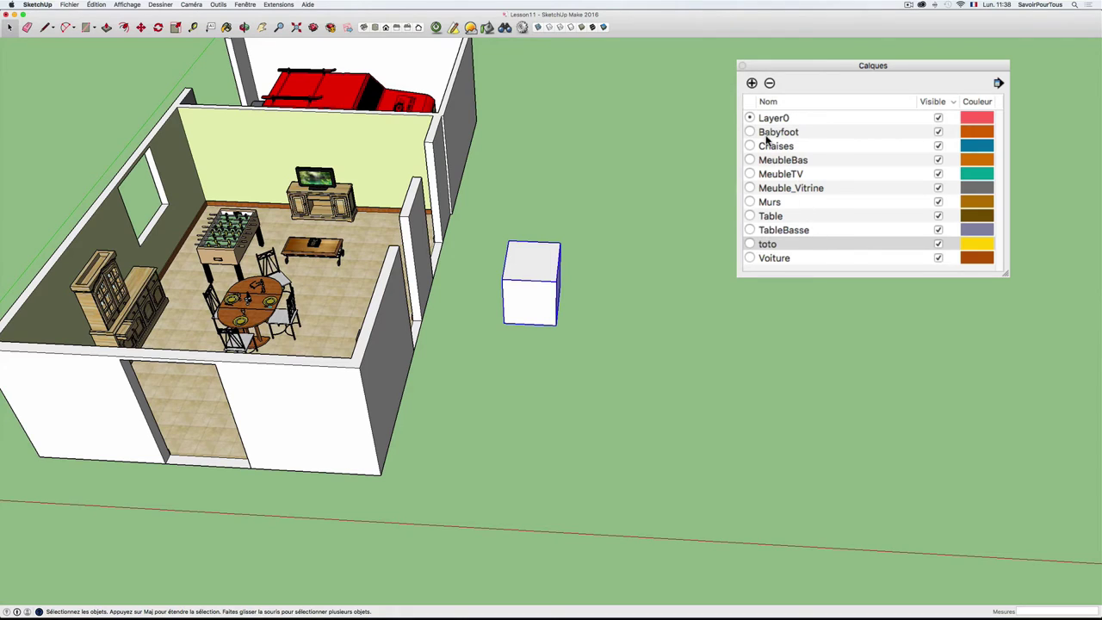
click(939, 245)
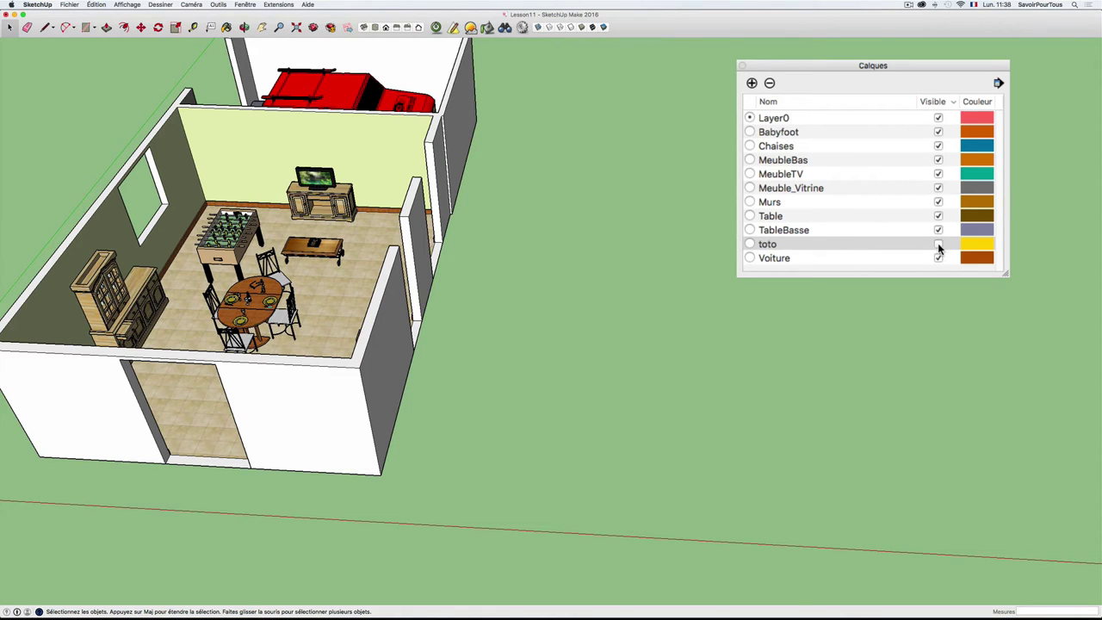
click(939, 246)
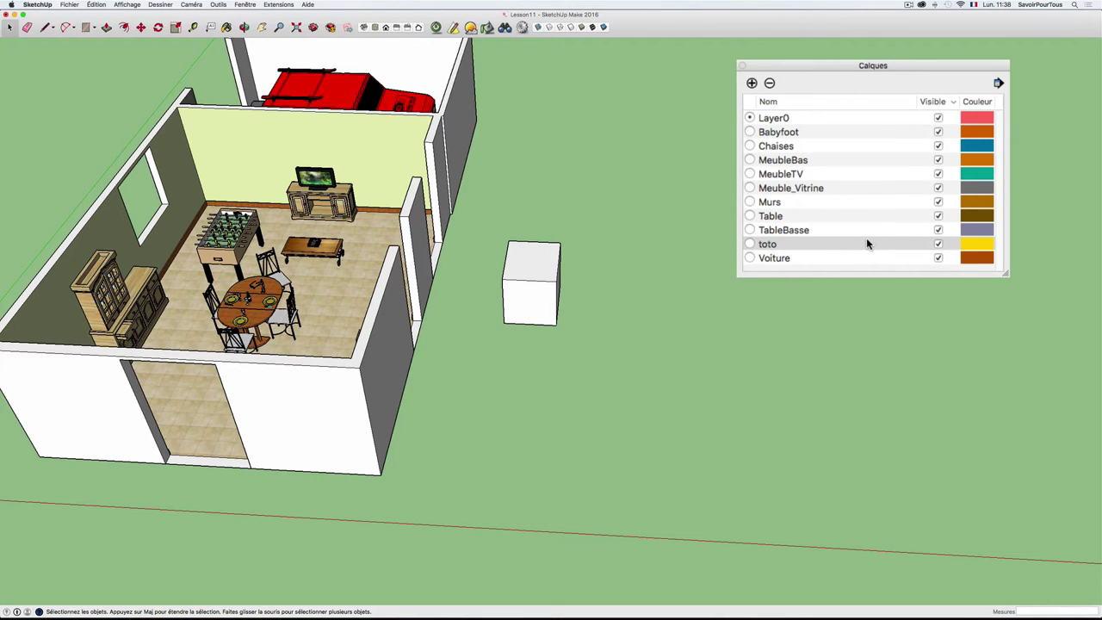
Delete the toto layer, moving its cube onto the default layer.
click(771, 84)
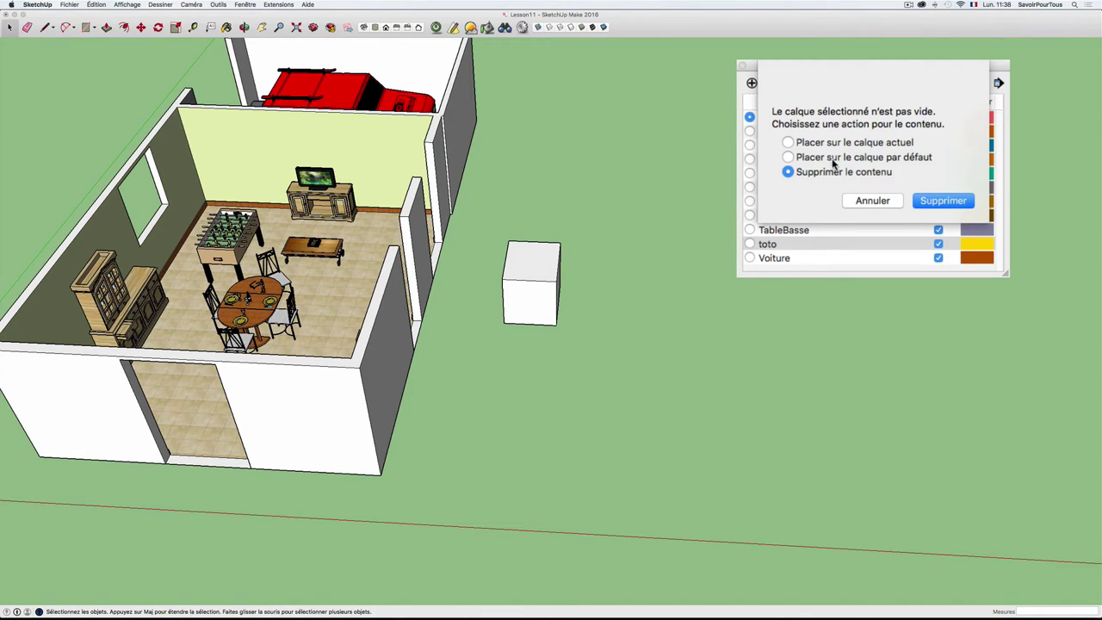
click(788, 156)
click(946, 204)
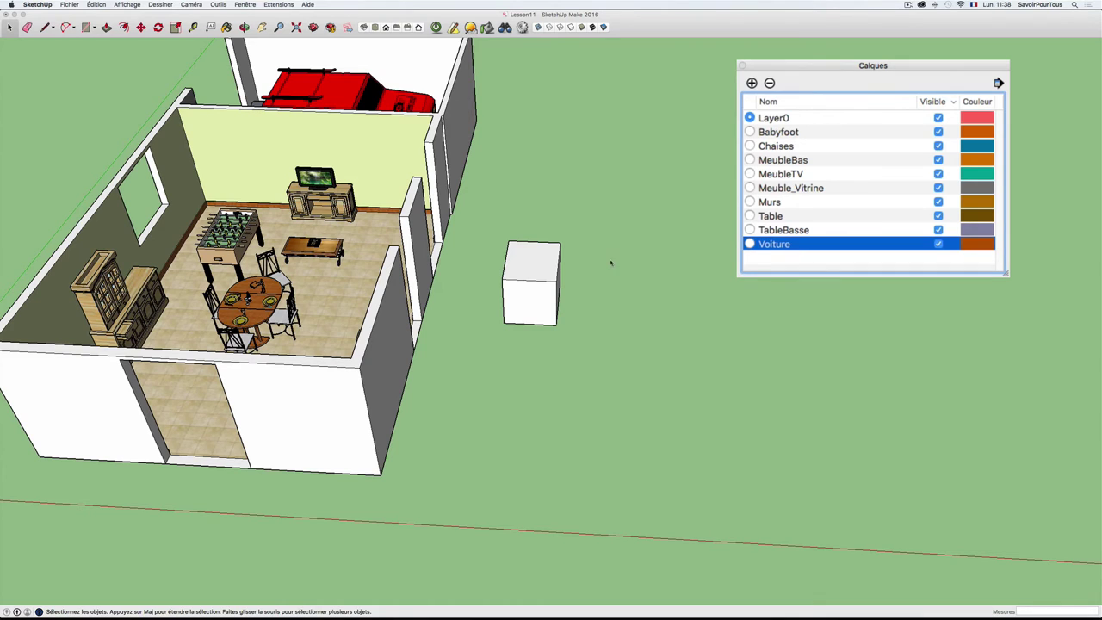
mouse_move(610, 259)
middle_down()
mouse_move(622, 263)
mouse_move(687, 211)
middle_up()
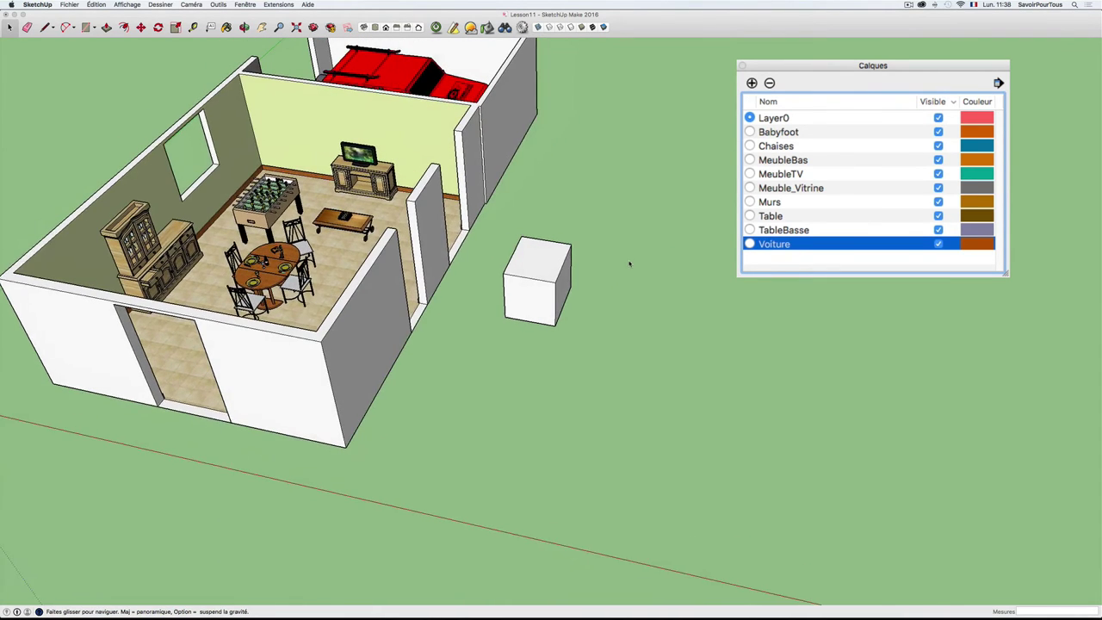
click(750, 145)
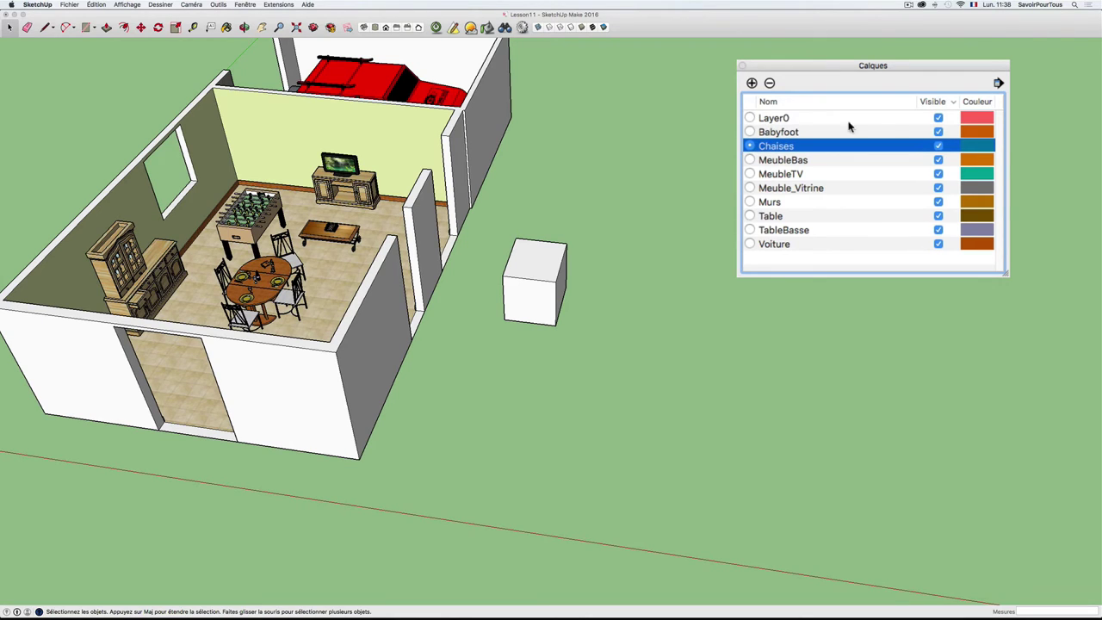
click(939, 118)
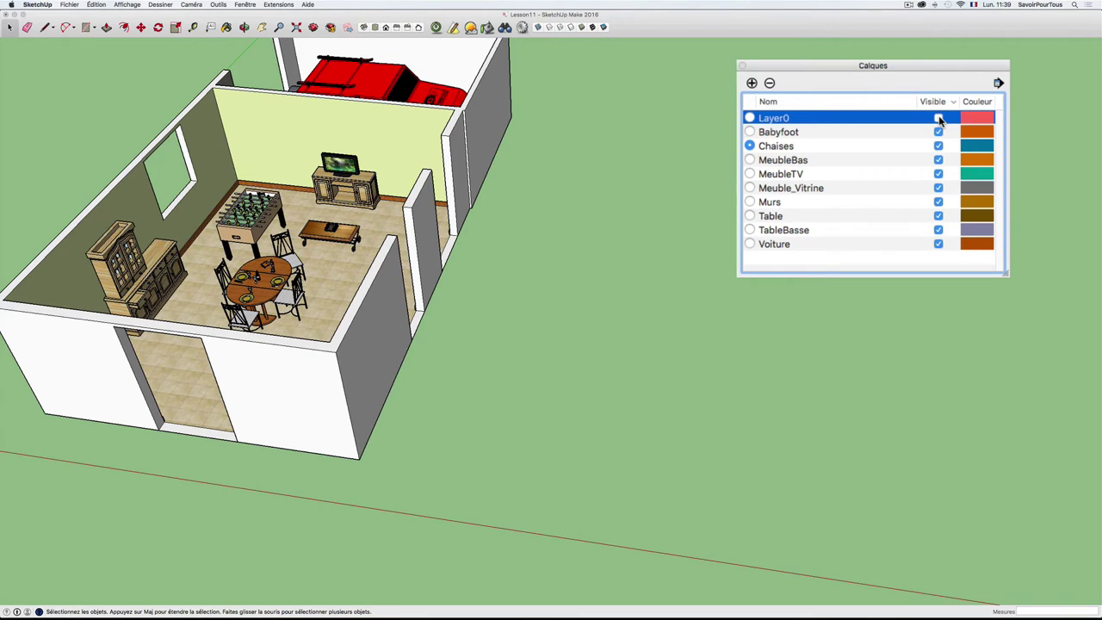
click(939, 118)
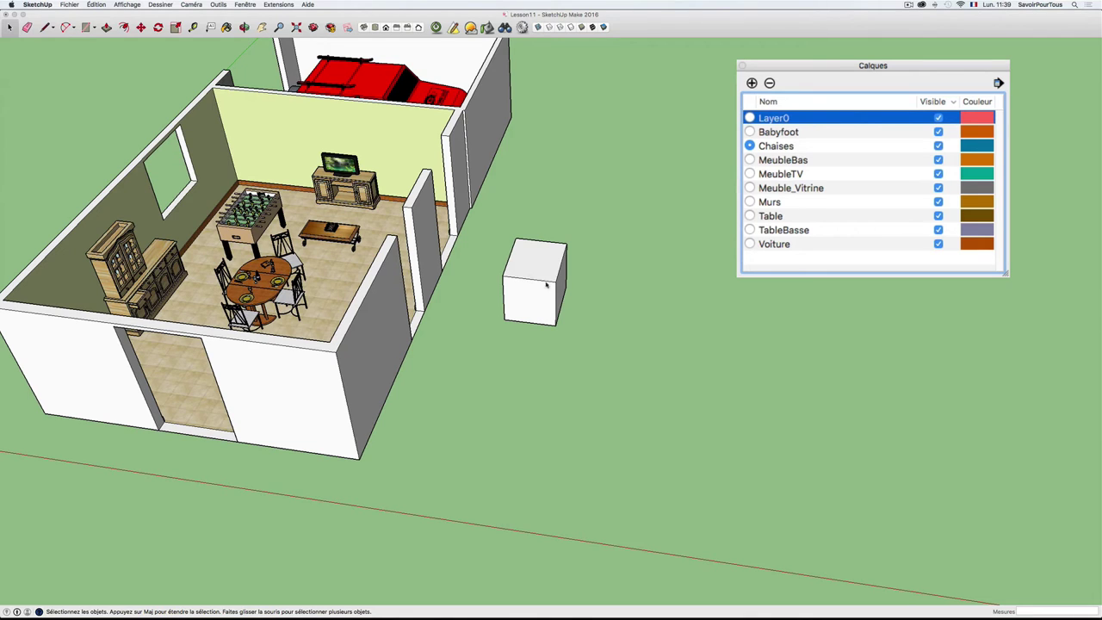
mouse_move(592, 285)
middle_down()
mouse_move(643, 273)
mouse_move(632, 276)
mouse_move(735, 183)
middle_up()
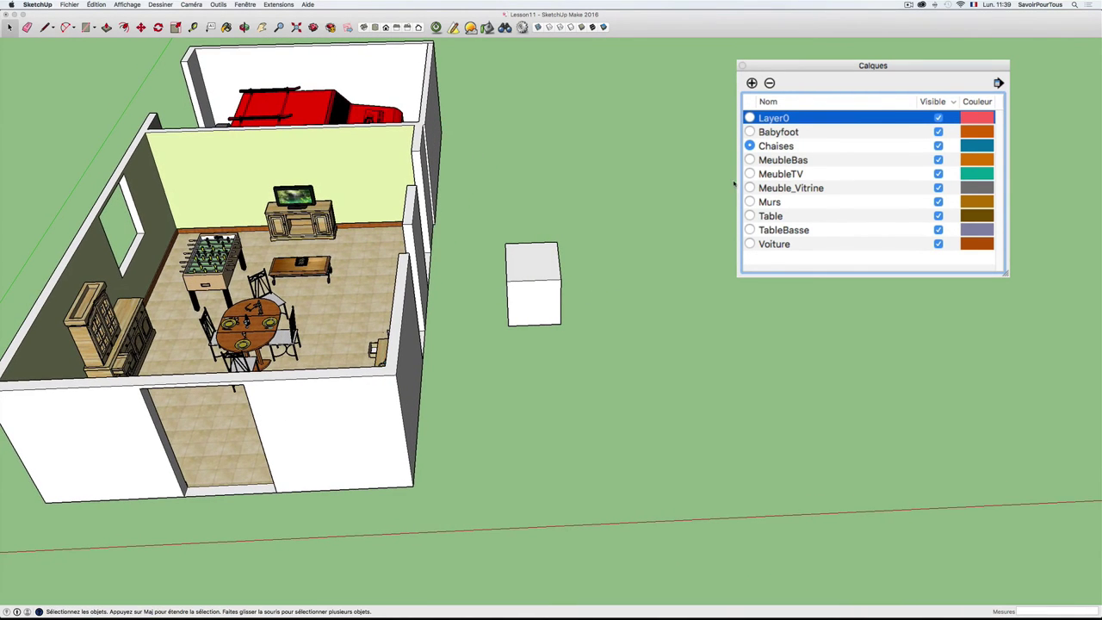
click(749, 118)
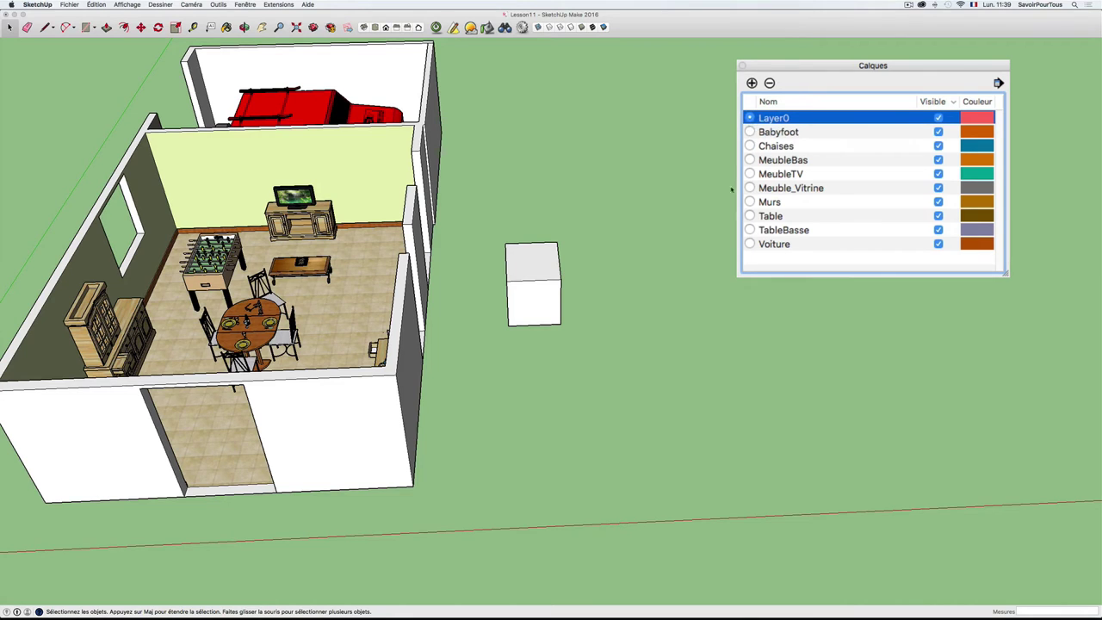
Check the white cube's entity info, then add a new layer named toto.
middle_drag(598, 258, 537, 266)
right_click(536, 266)
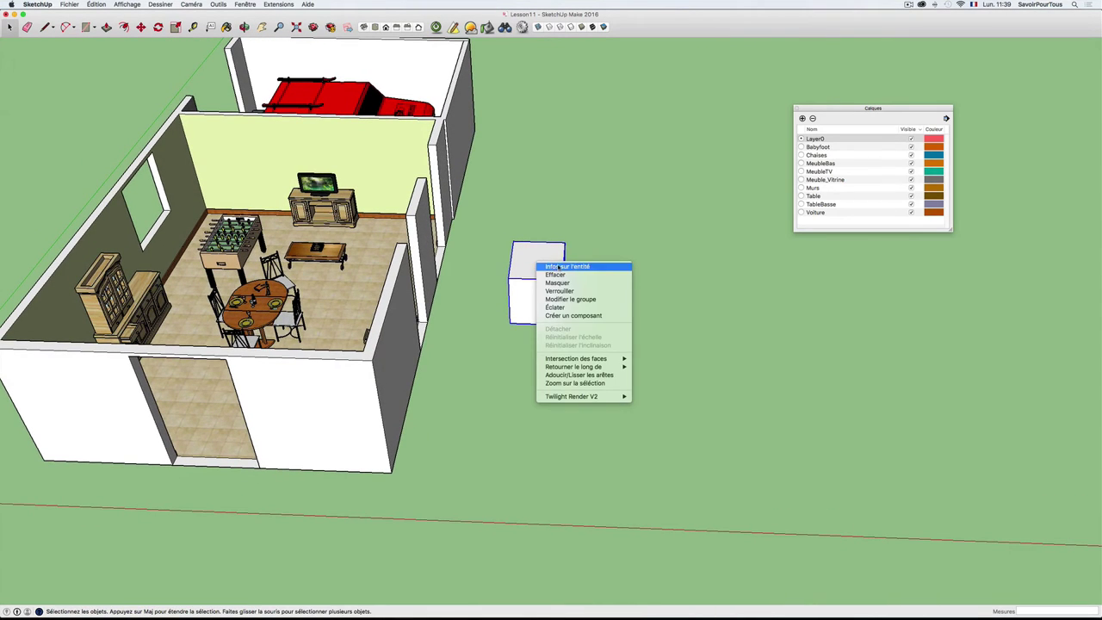
click(561, 267)
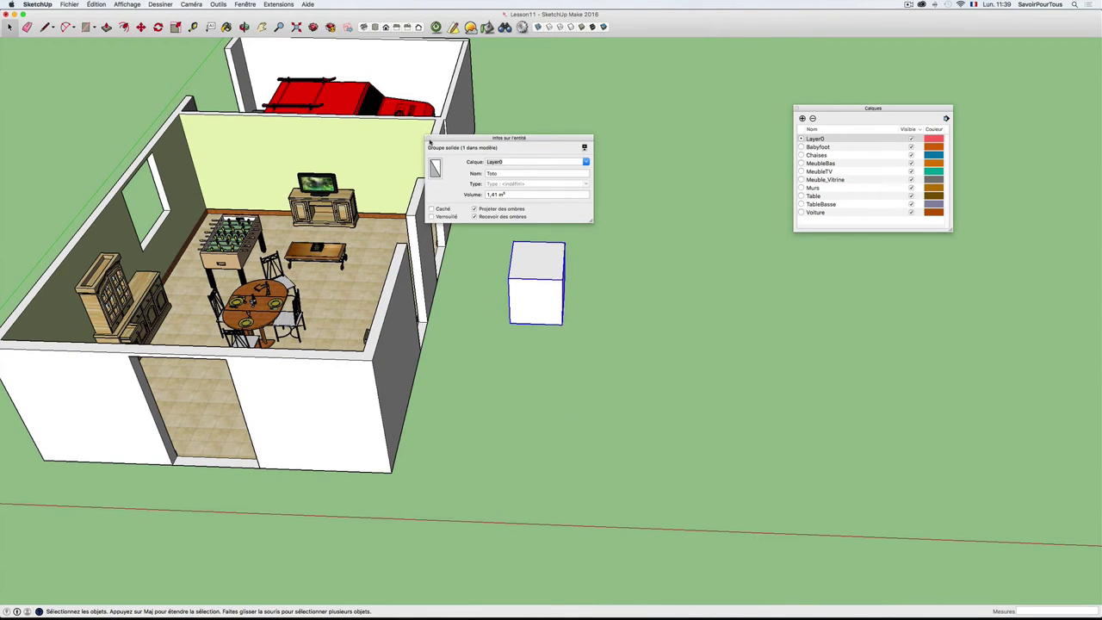
click(429, 139)
click(803, 119)
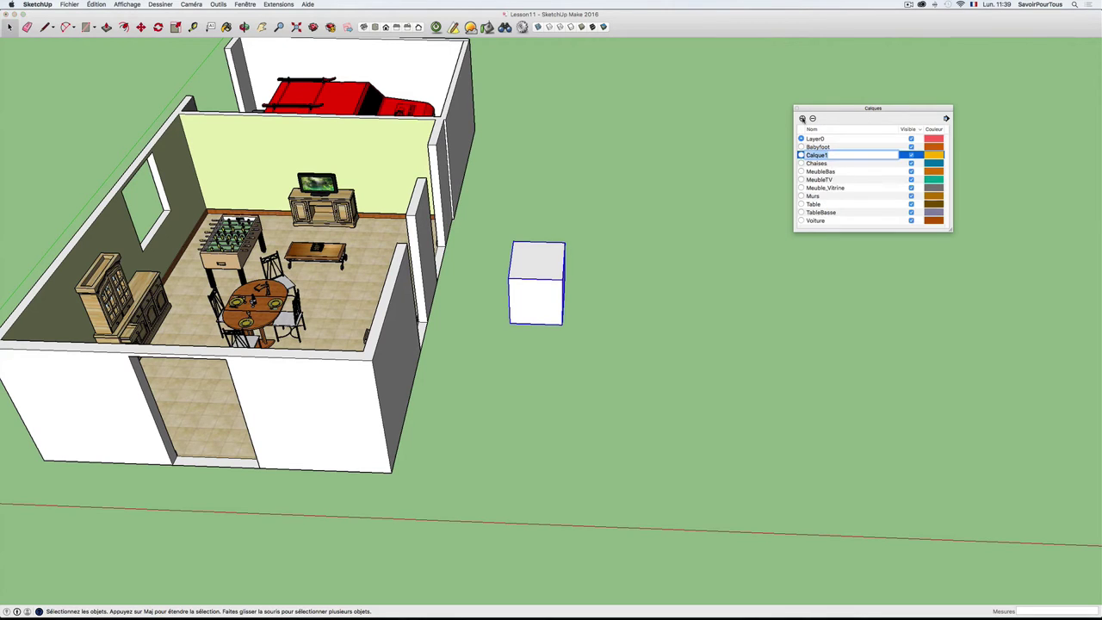
text(toto)
key(Return)
Assign the white cube to the toto layer in Infos sur l'entité.
right_click(548, 254)
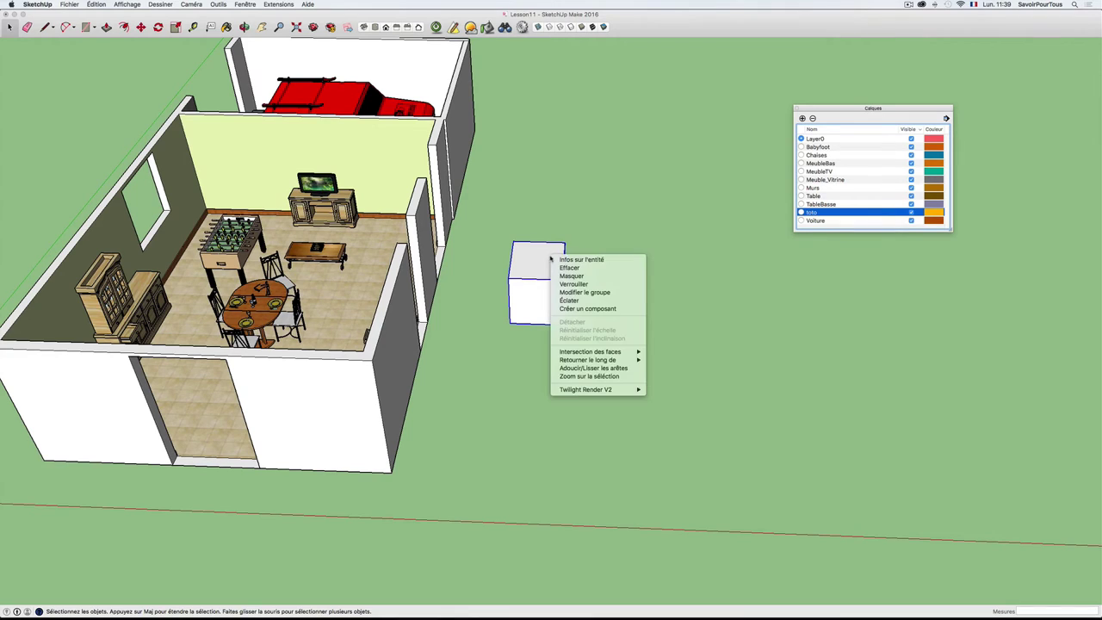
click(568, 260)
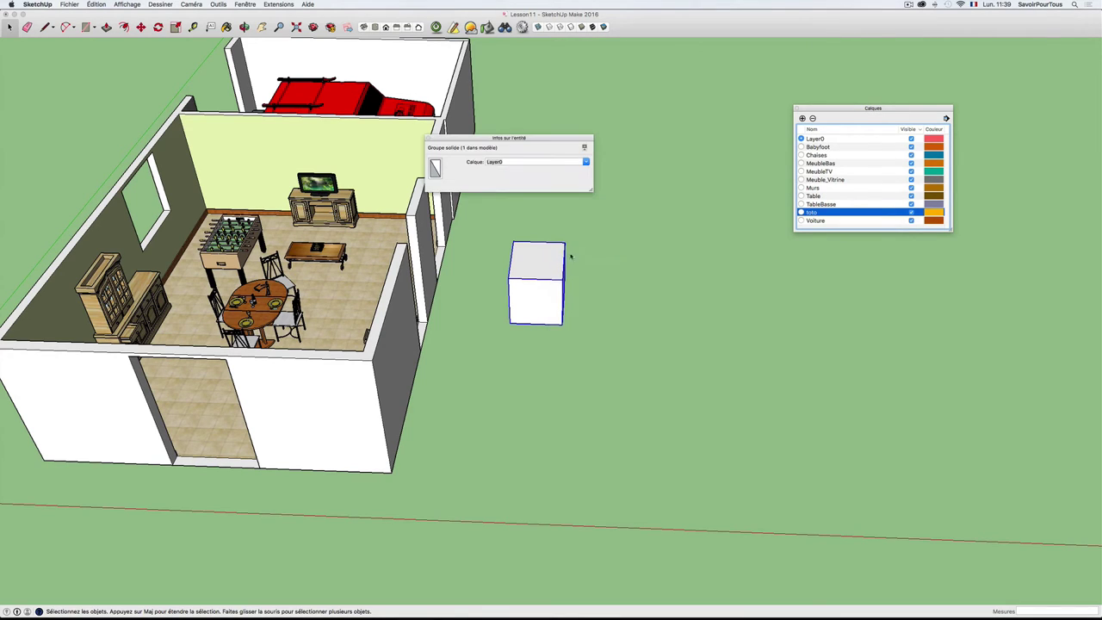
click(586, 162)
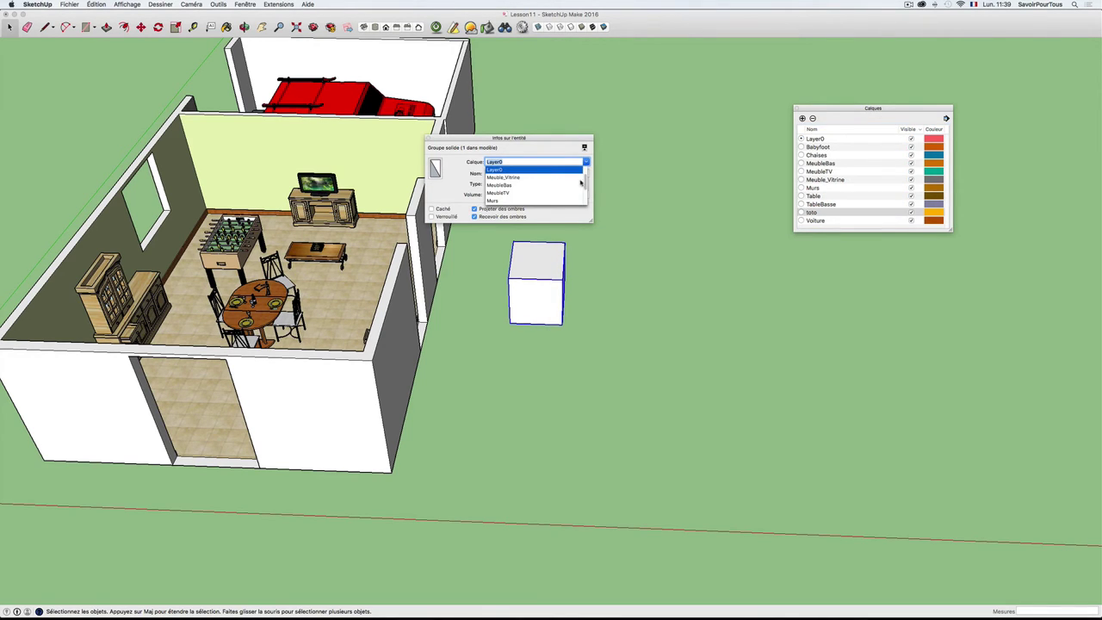
drag(587, 182, 585, 199)
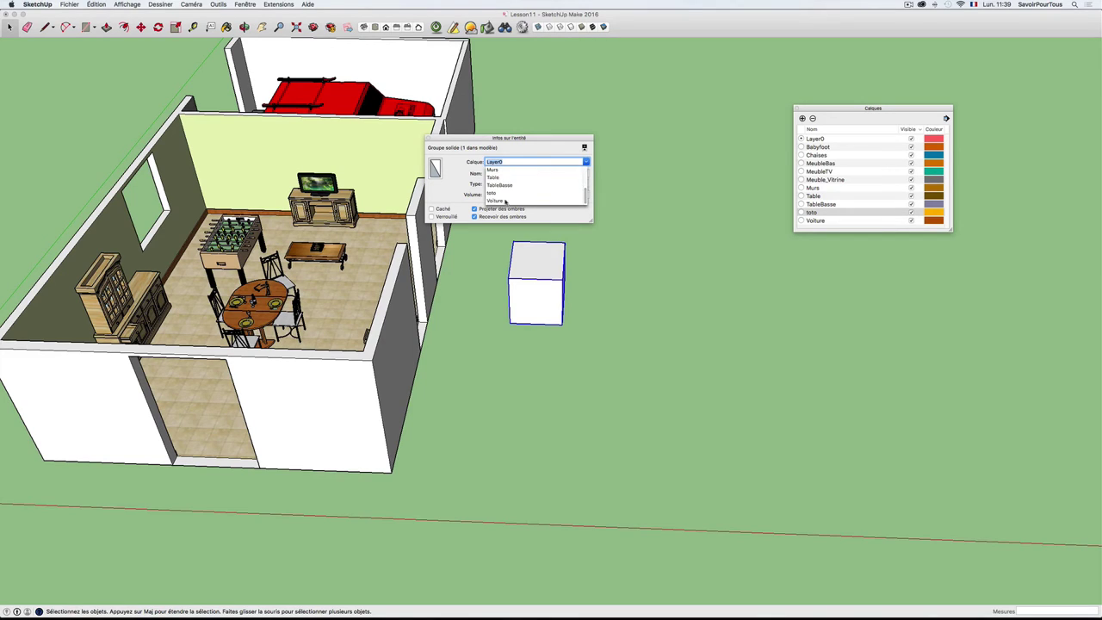
click(495, 193)
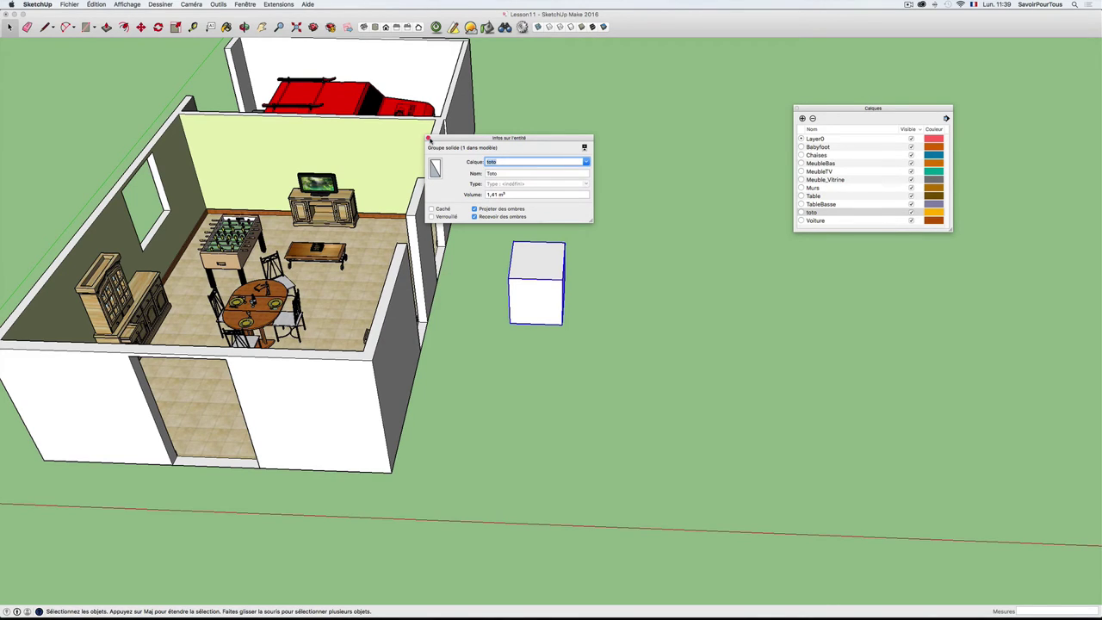
click(429, 139)
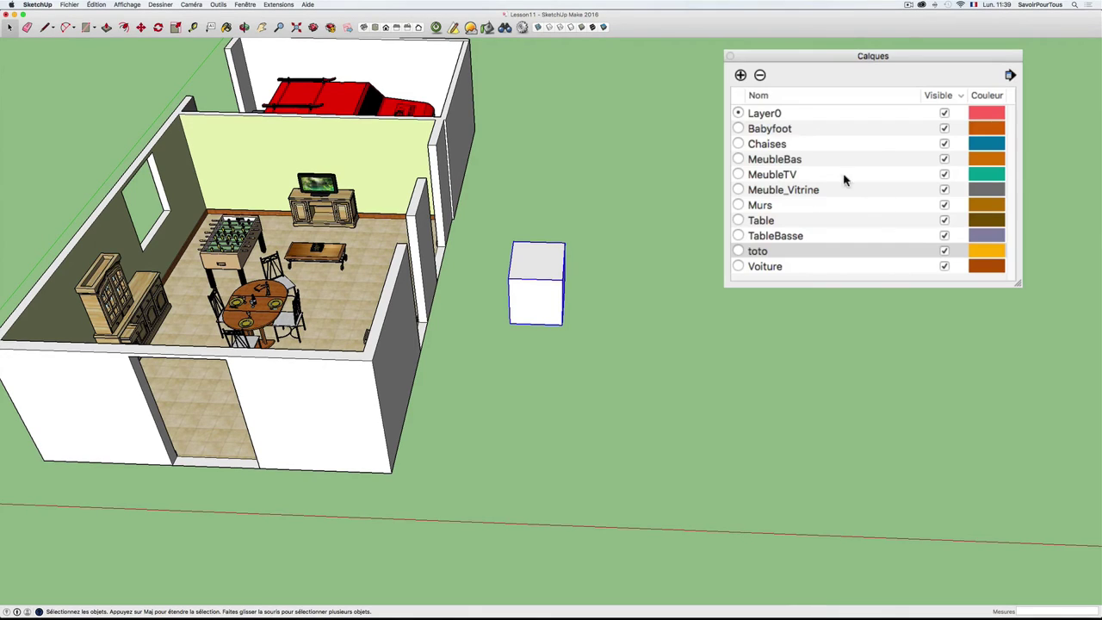
Hide and reshow the toto layer, making its cube disappear and return.
click(739, 113)
click(946, 249)
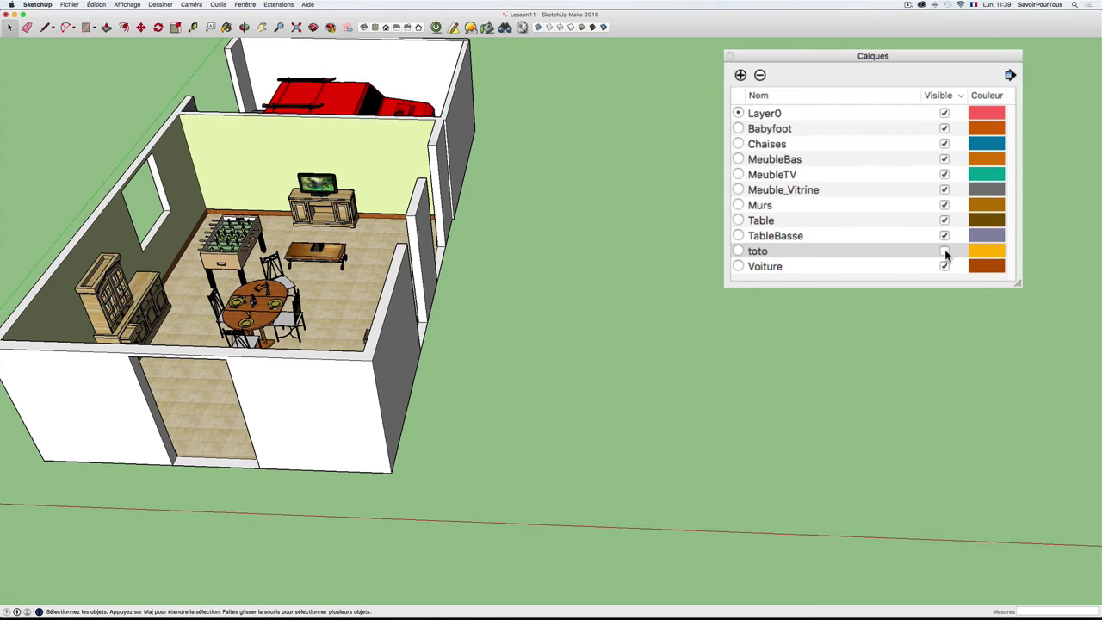
click(946, 250)
middle_drag(594, 267, 572, 267)
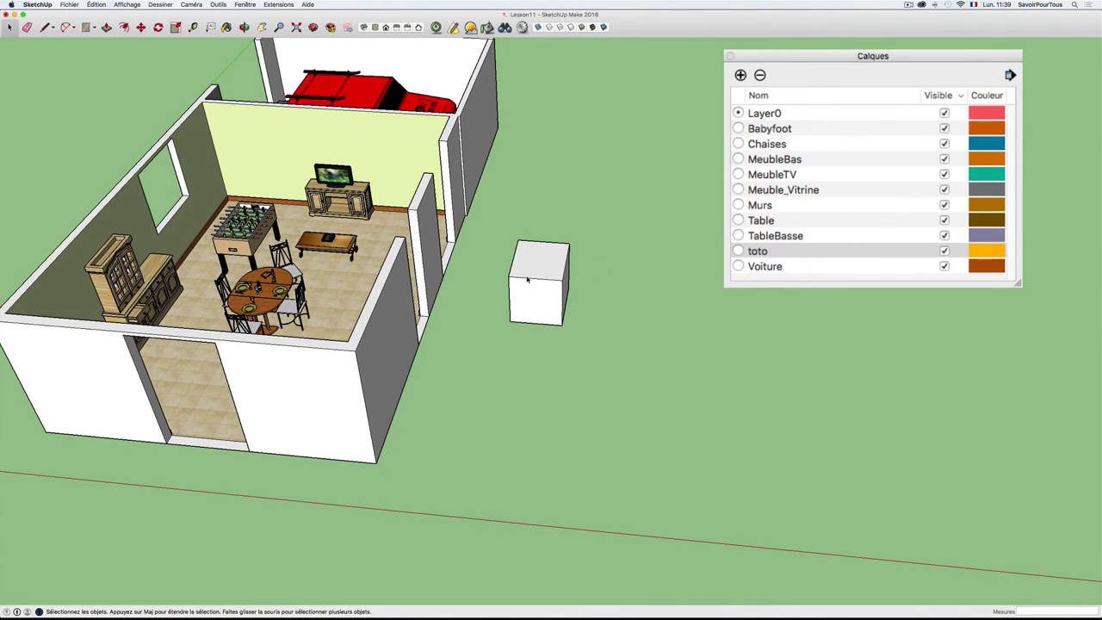
Check the display cabinet's entity information.
click(158, 279)
right_click(101, 186)
click(142, 197)
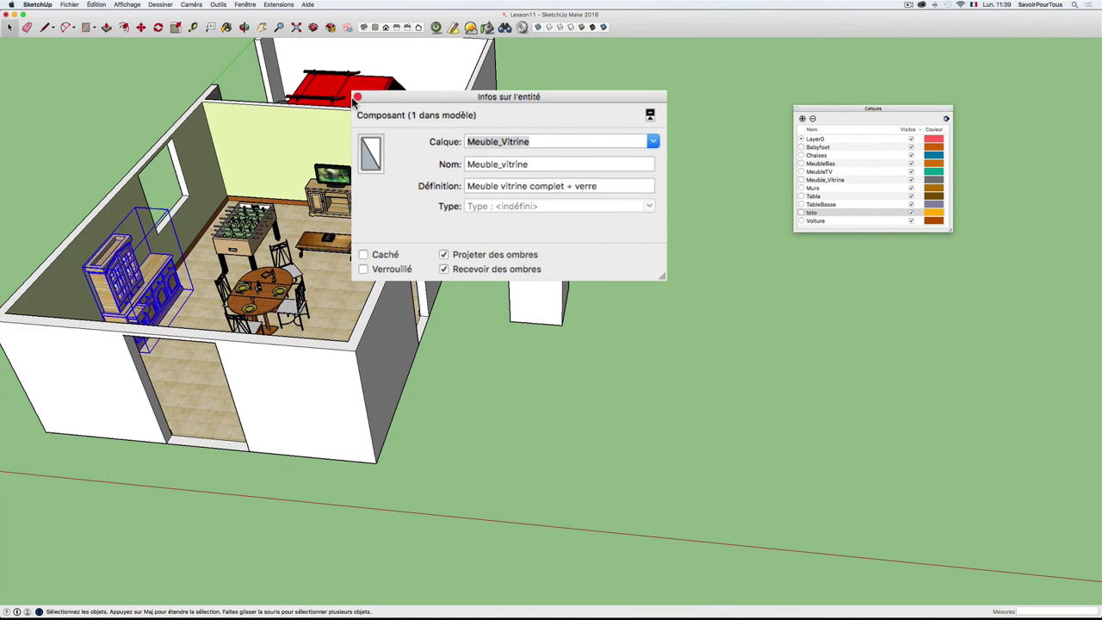
click(357, 98)
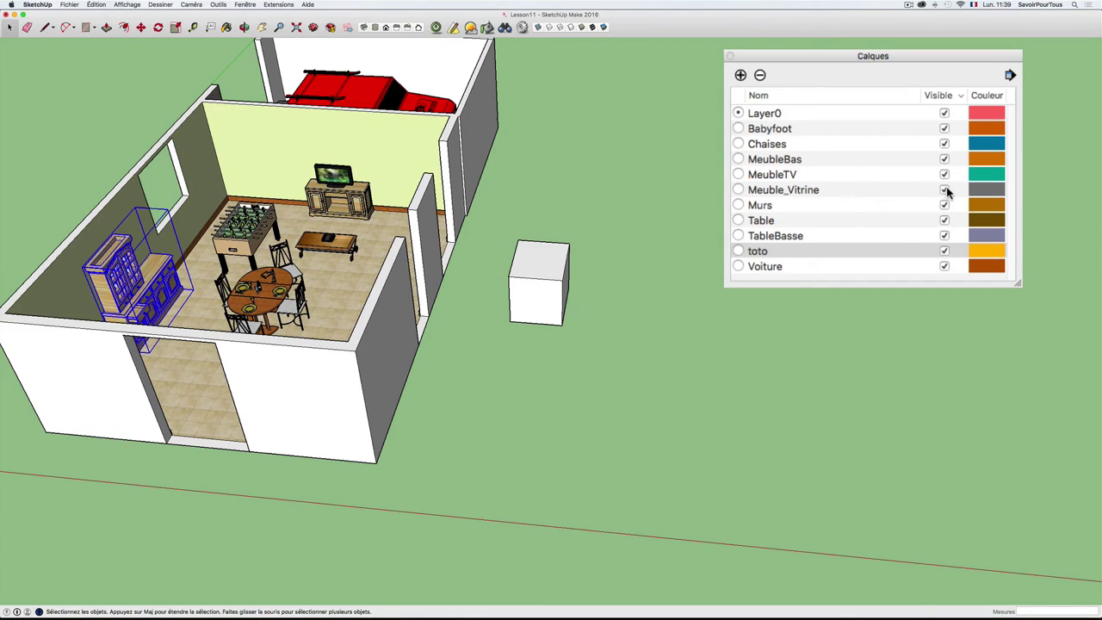
Hide and reshow the Meuble_Vitrine layer twice.
click(945, 190)
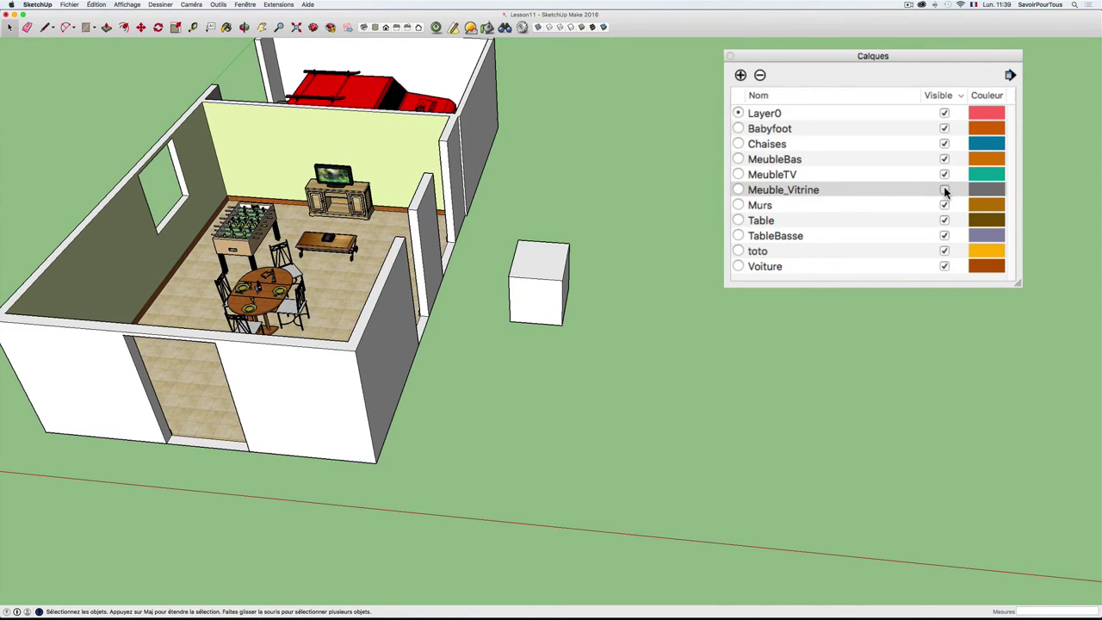
click(945, 191)
click(945, 191)
click(945, 189)
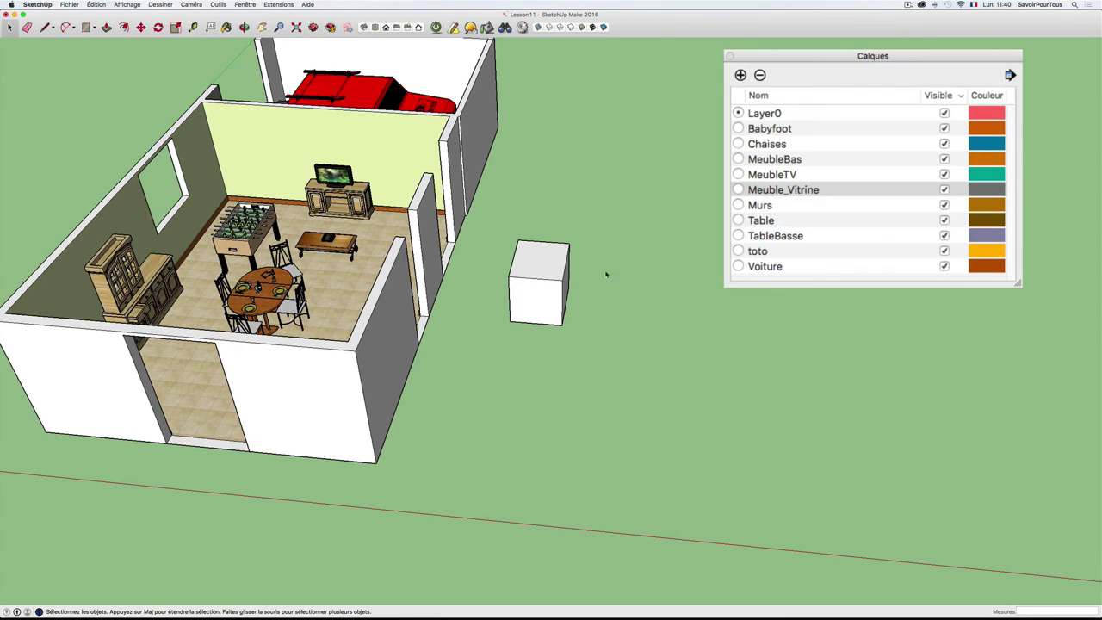
Start deleting toto but cancel, then make Meuble_Vitrine the current layer.
click(538, 267)
click(848, 250)
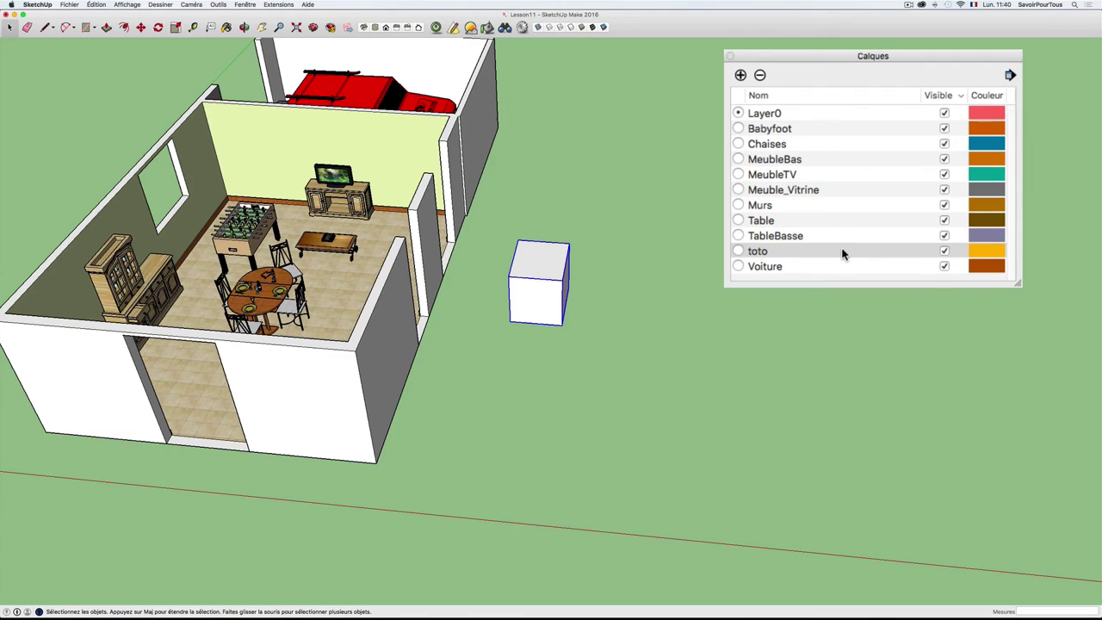
click(759, 76)
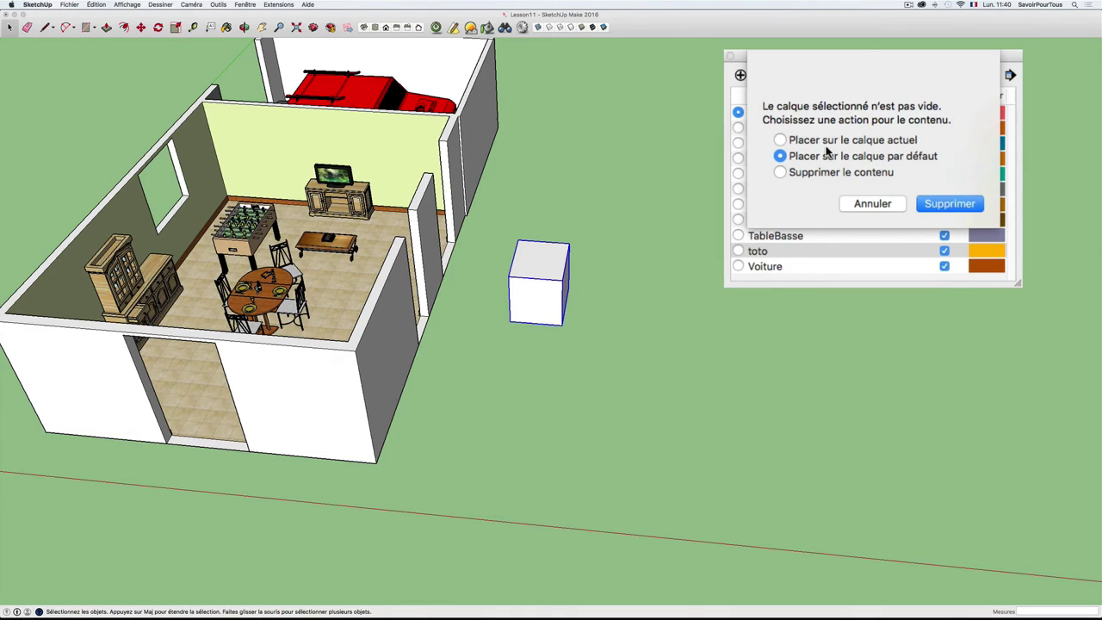
click(875, 205)
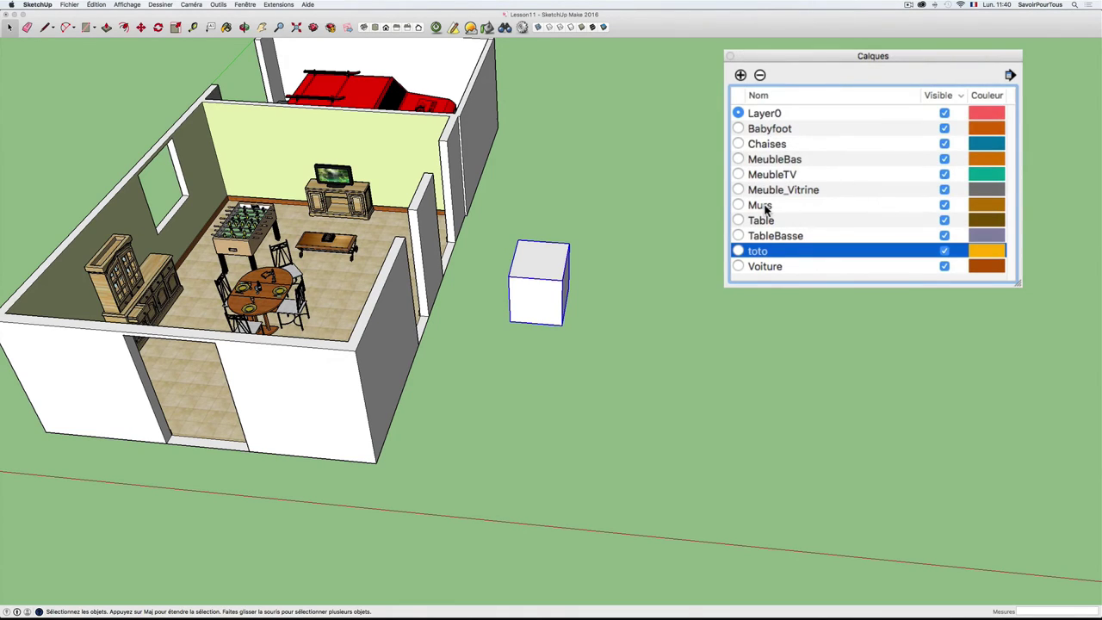
click(741, 191)
click(739, 190)
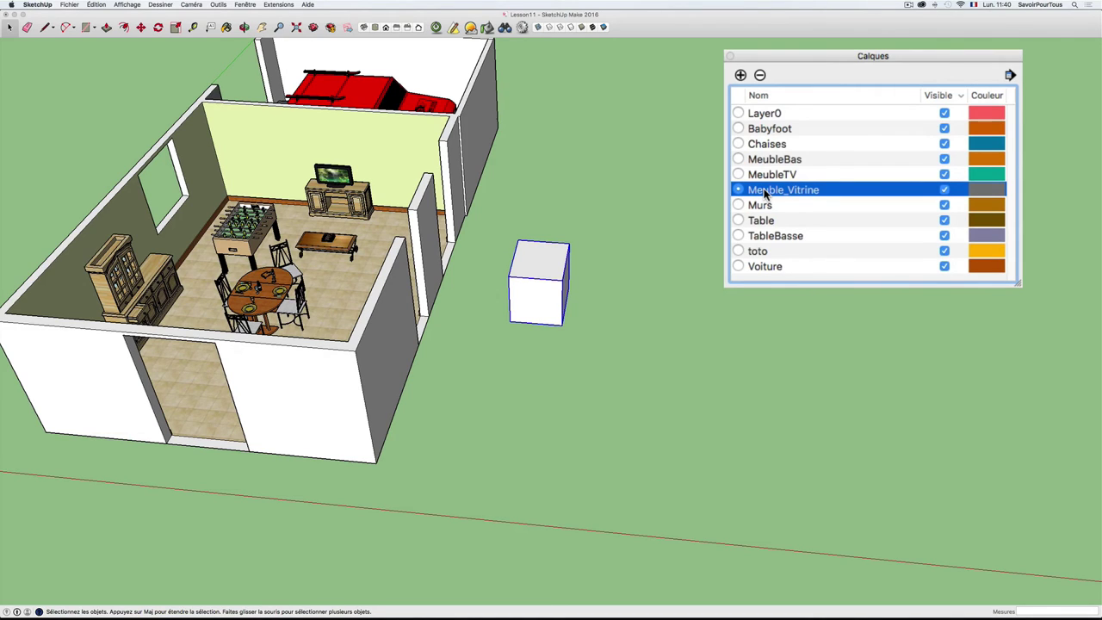
Delete toto, moving its contents onto the current layer, then make Layer0 current.
click(791, 253)
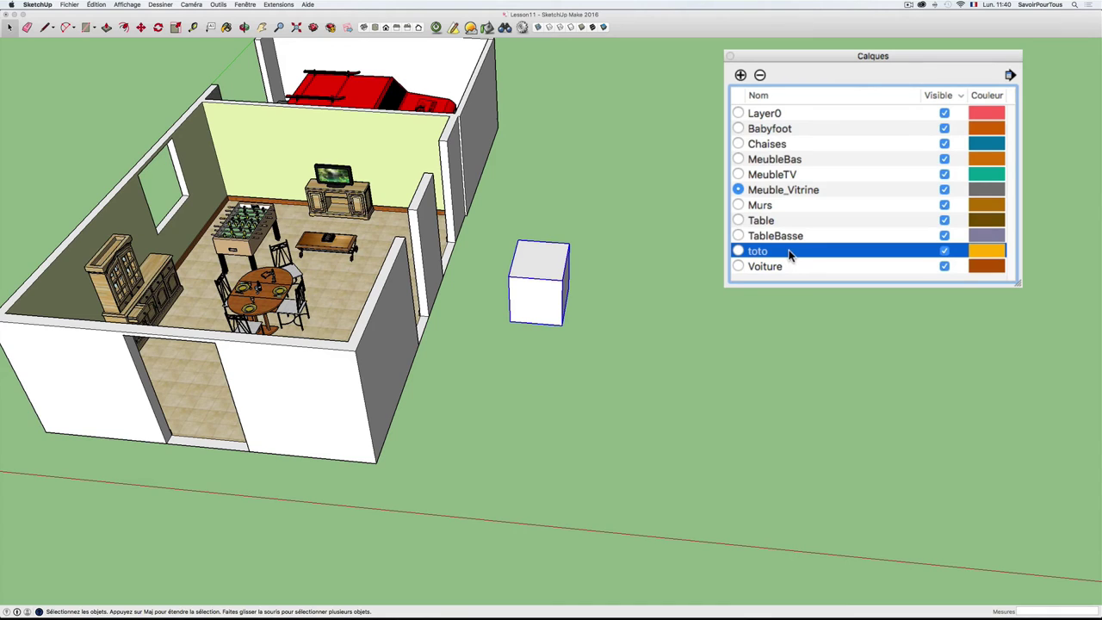
click(761, 76)
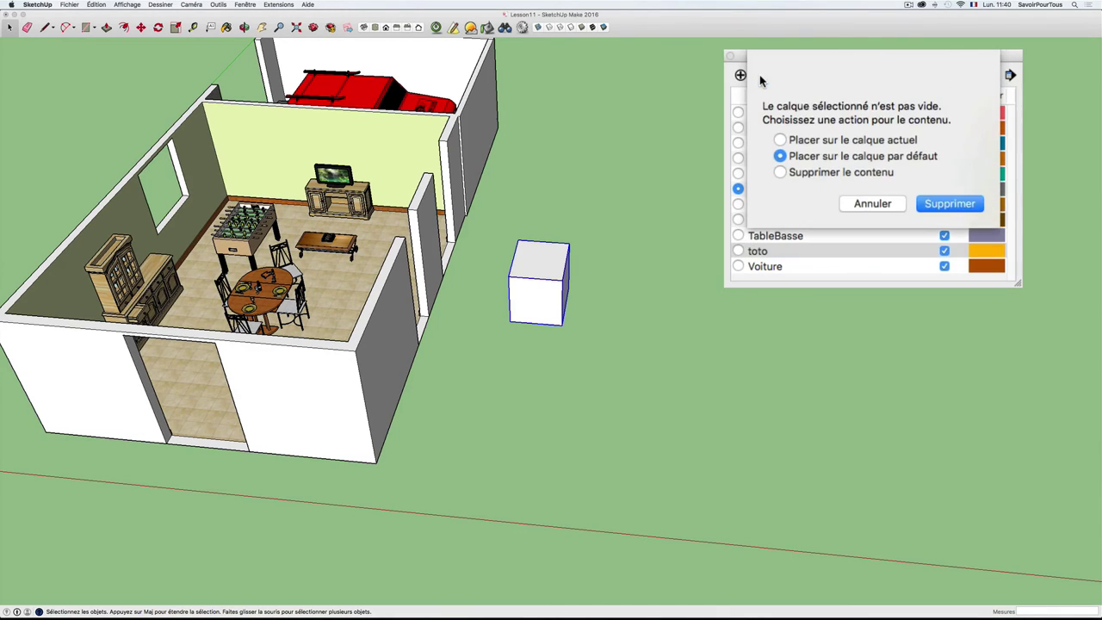
click(781, 140)
click(951, 204)
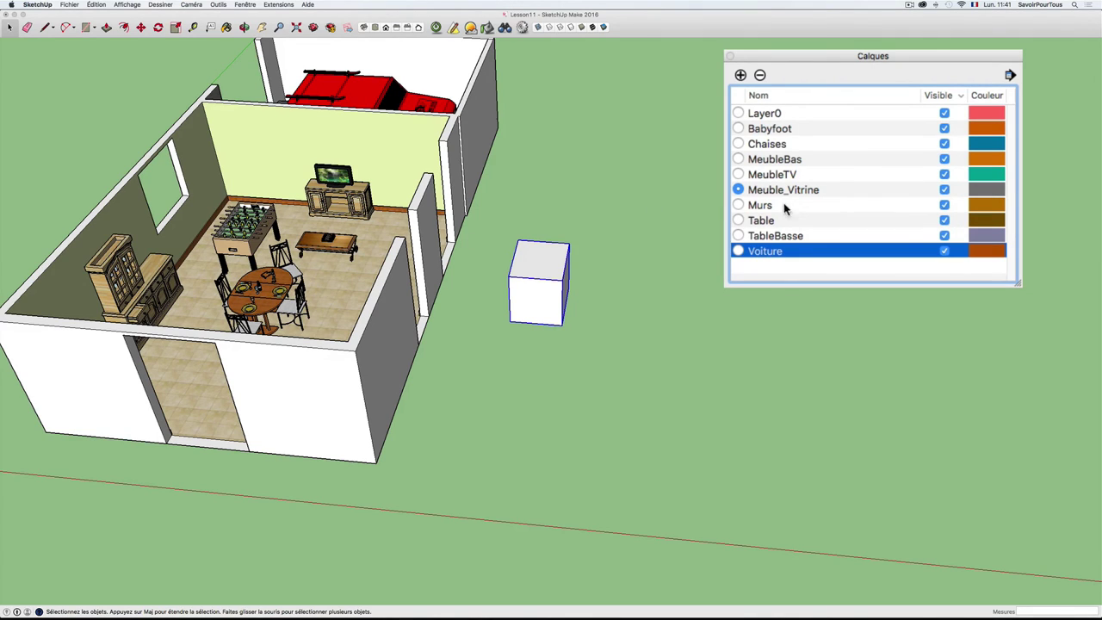
click(738, 113)
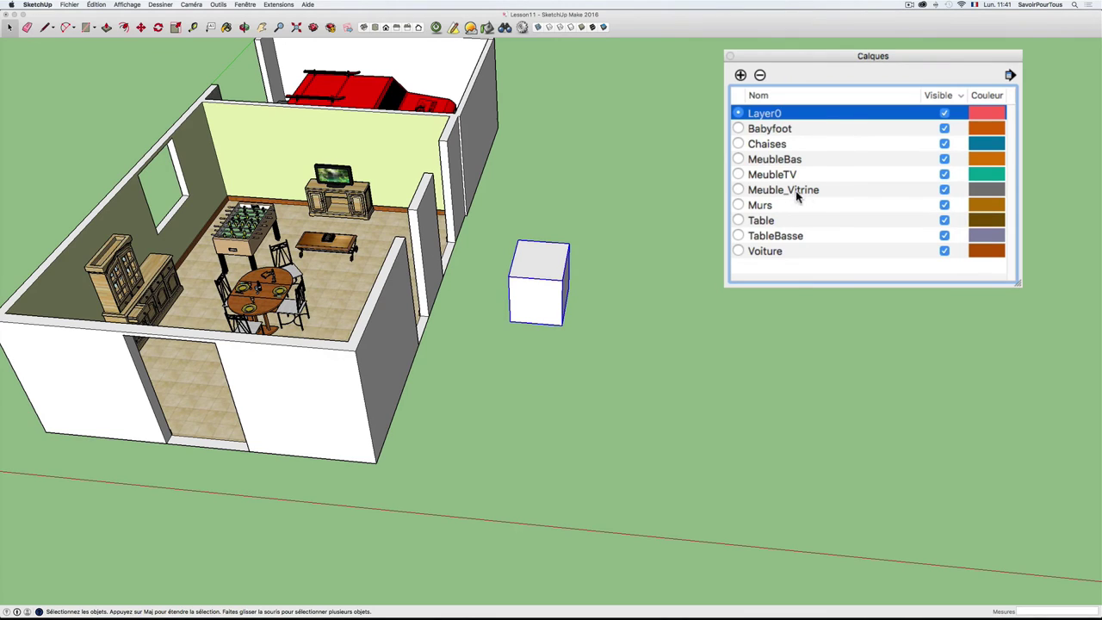
Hide and reshow Meuble_Vitrine, then hide and reshow the Chaises layer.
click(945, 191)
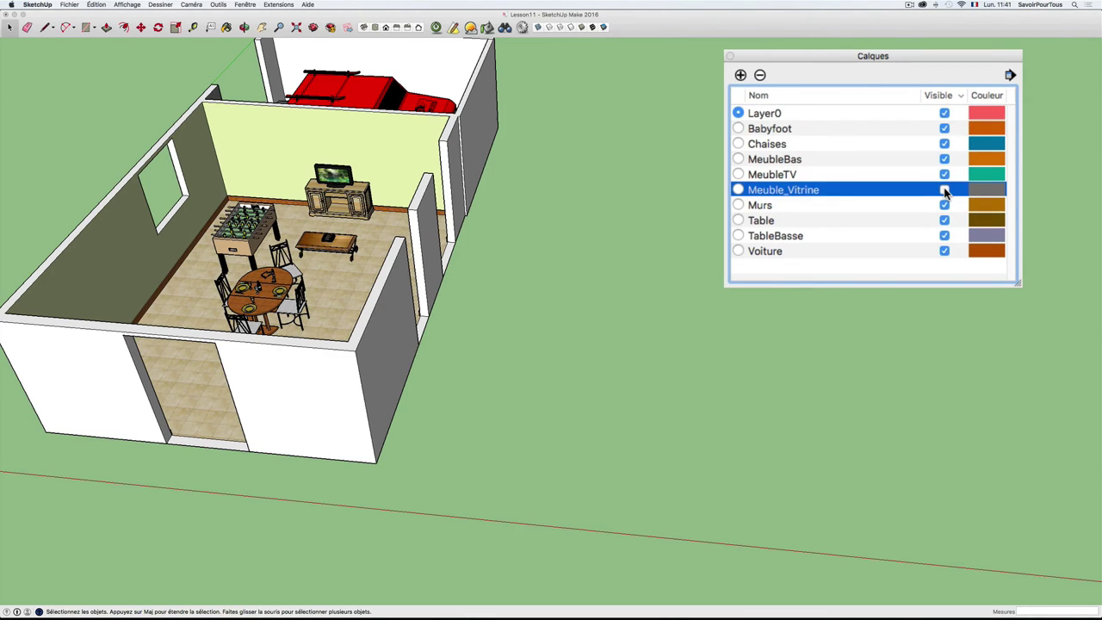
click(945, 190)
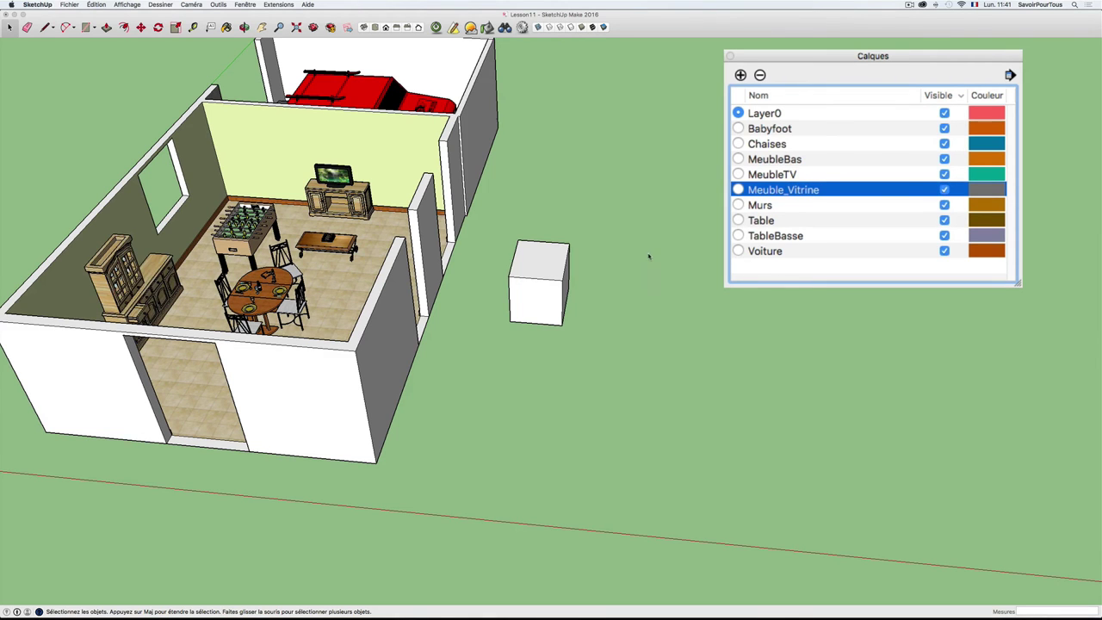
middle_drag(633, 258, 551, 263)
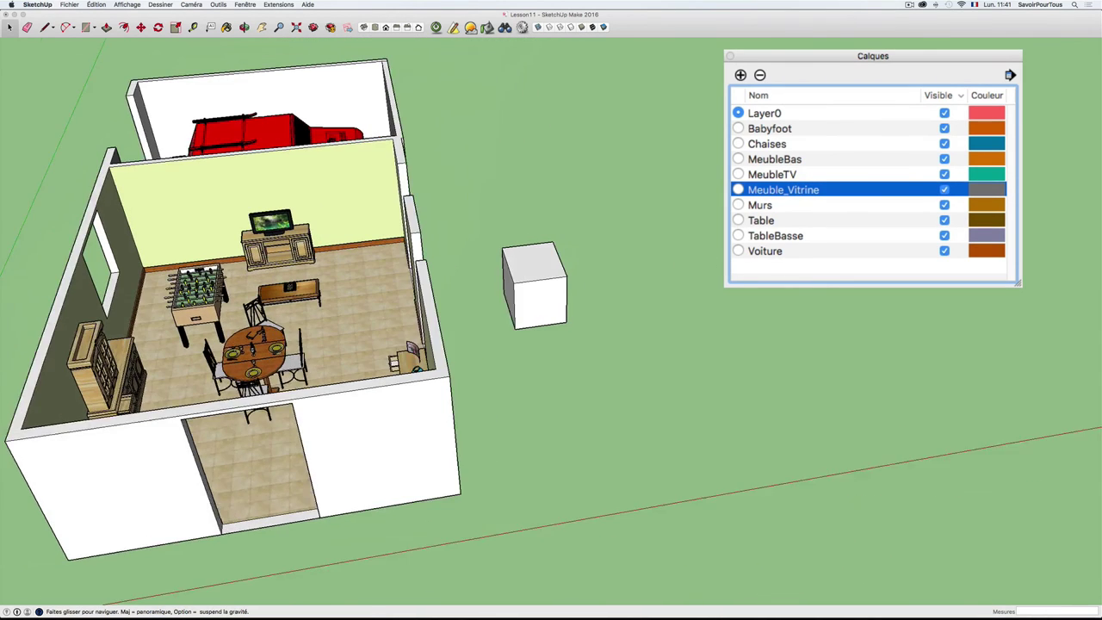
mouse_move(511, 371)
middle_down()
mouse_move(536, 349)
mouse_move(561, 372)
mouse_move(456, 383)
middle_up()
click(456, 383)
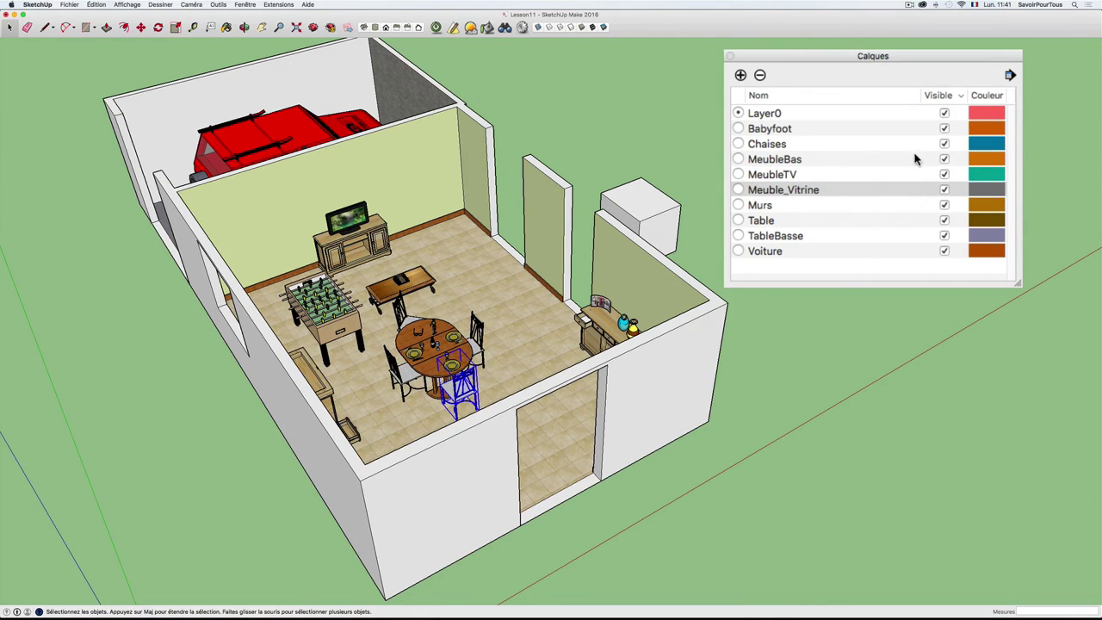
click(945, 144)
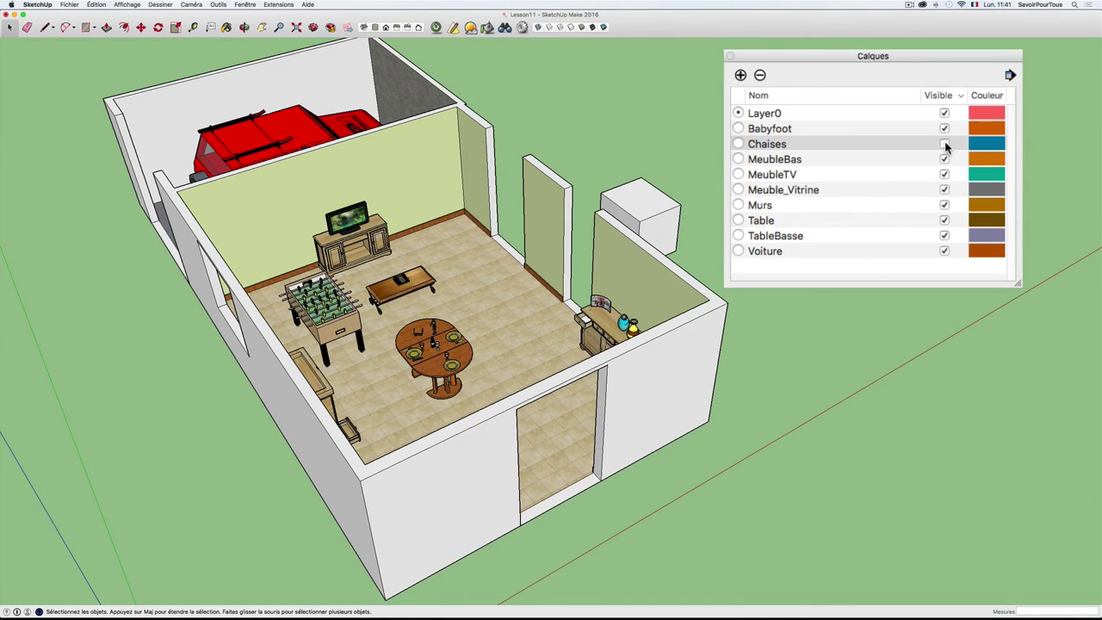
click(945, 144)
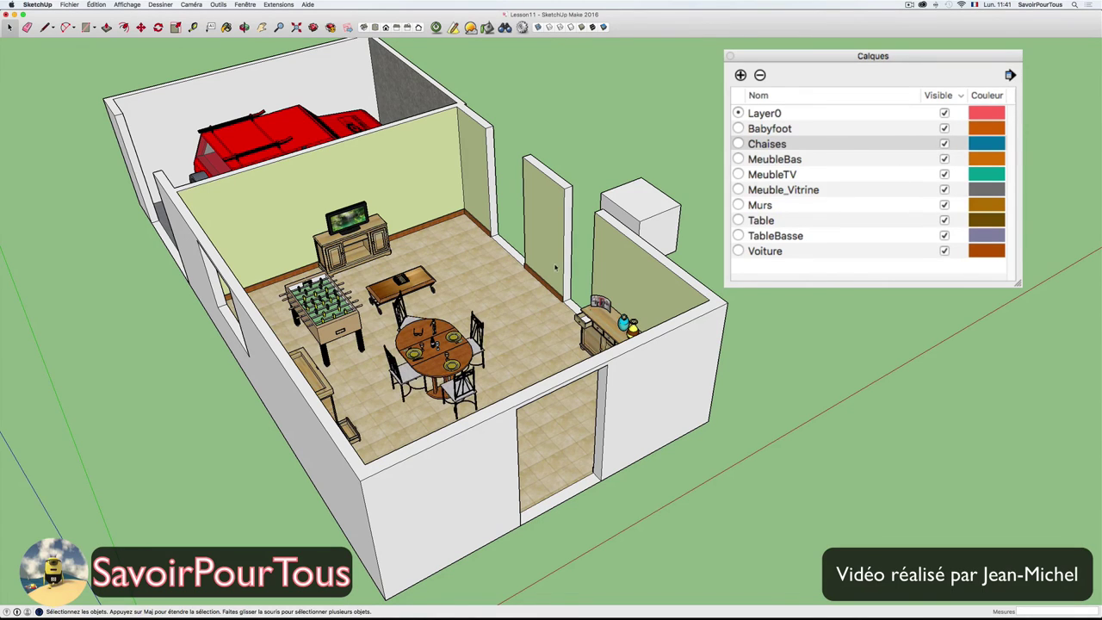
Orbit around the furnished room and garage to view them from the front-left.
mouse_move(482, 259)
middle_down()
mouse_move(487, 282)
mouse_move(453, 282)
mouse_move(517, 258)
middle_up()
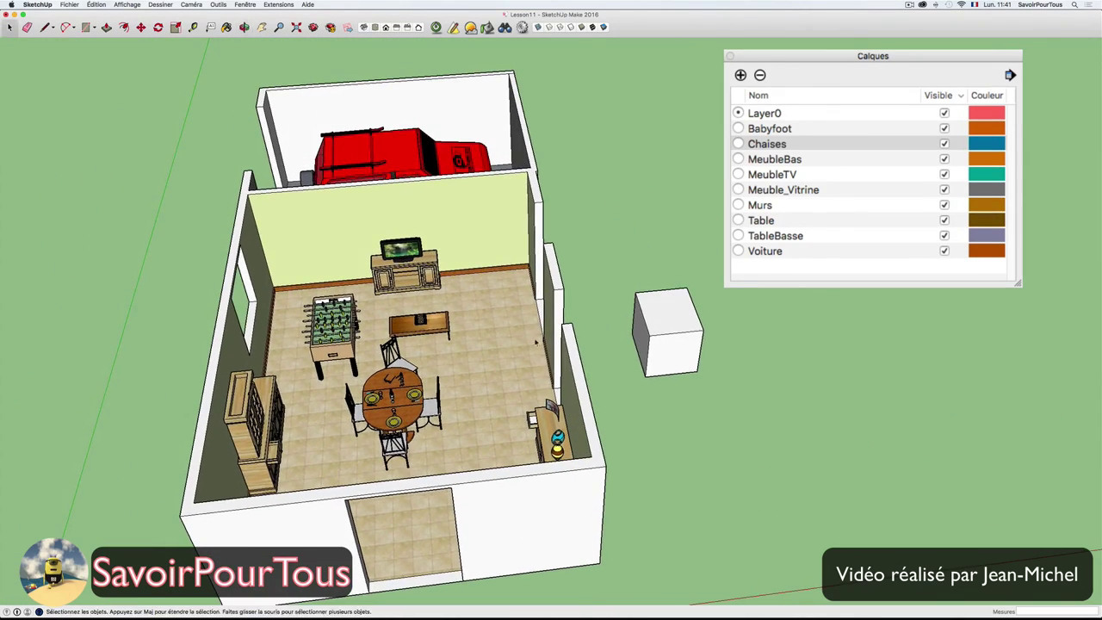
mouse_move(438, 299)
middle_down()
mouse_move(445, 280)
mouse_move(538, 335)
middle_up()
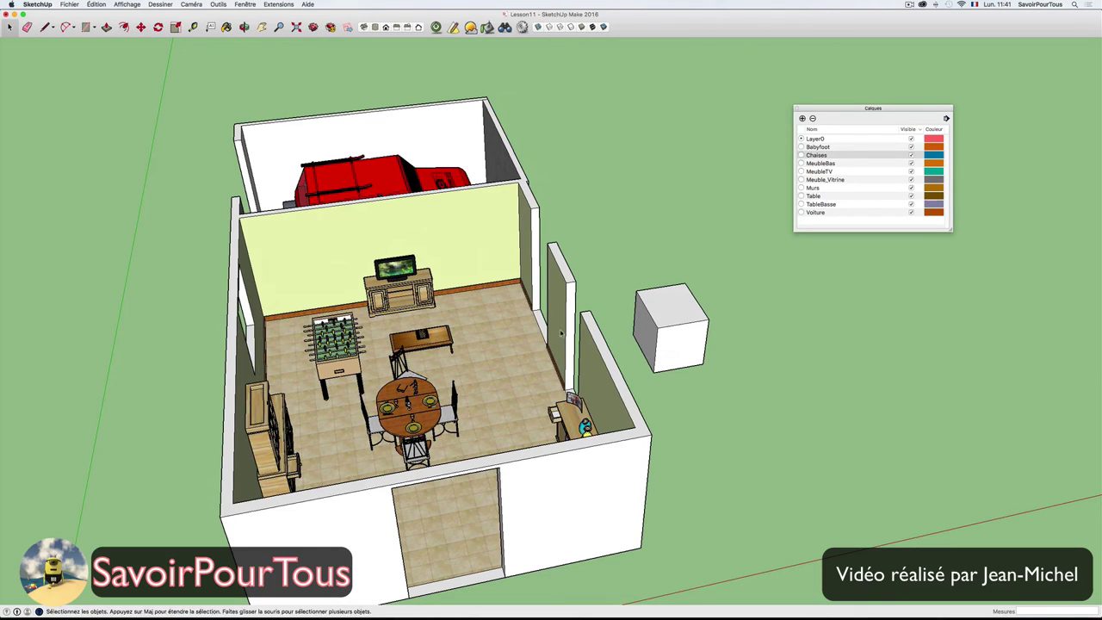
mouse_move(538, 335)
middle_down()
mouse_move(482, 319)
mouse_move(341, 331)
mouse_move(718, 333)
mouse_move(561, 353)
middle_up()
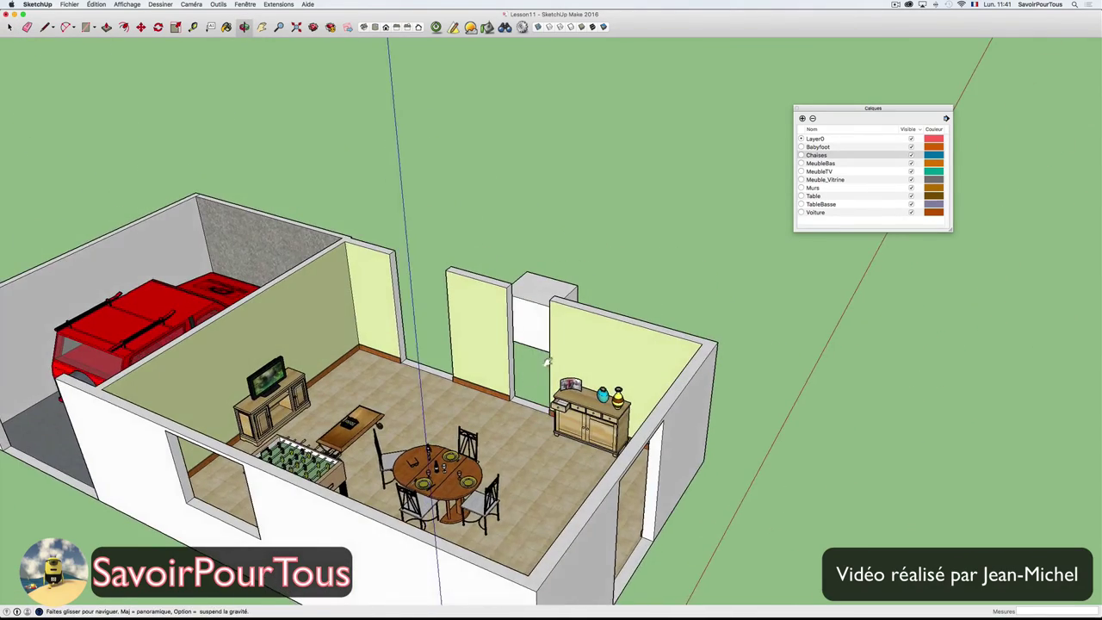
middle_drag(646, 338, 595, 308)
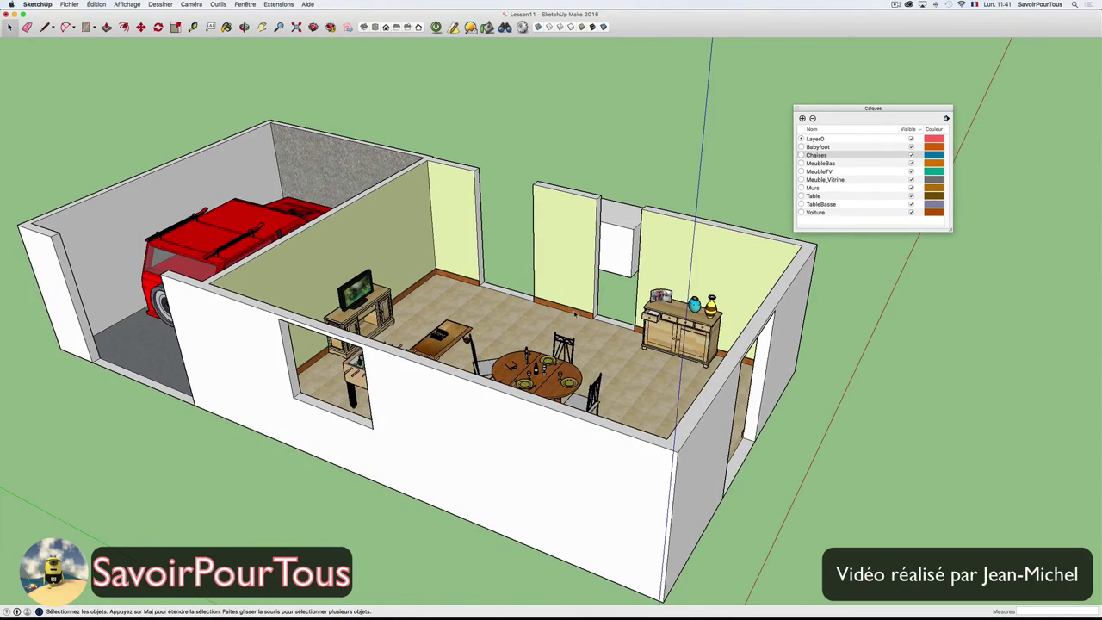
mouse_move(681, 310)
middle_down()
mouse_move(634, 319)
mouse_move(708, 320)
middle_up()
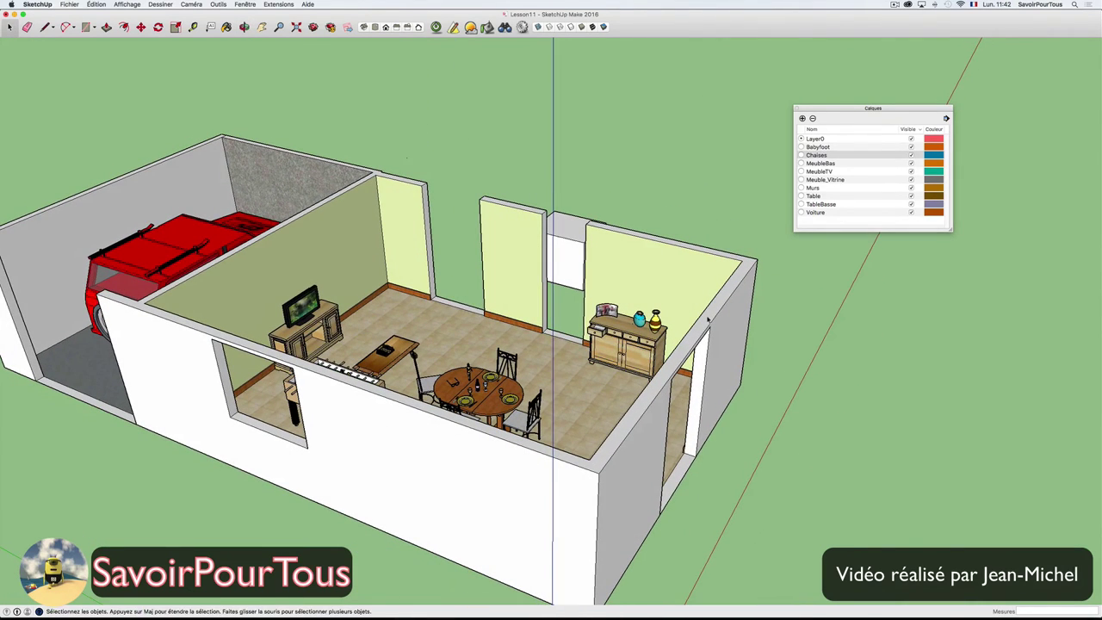